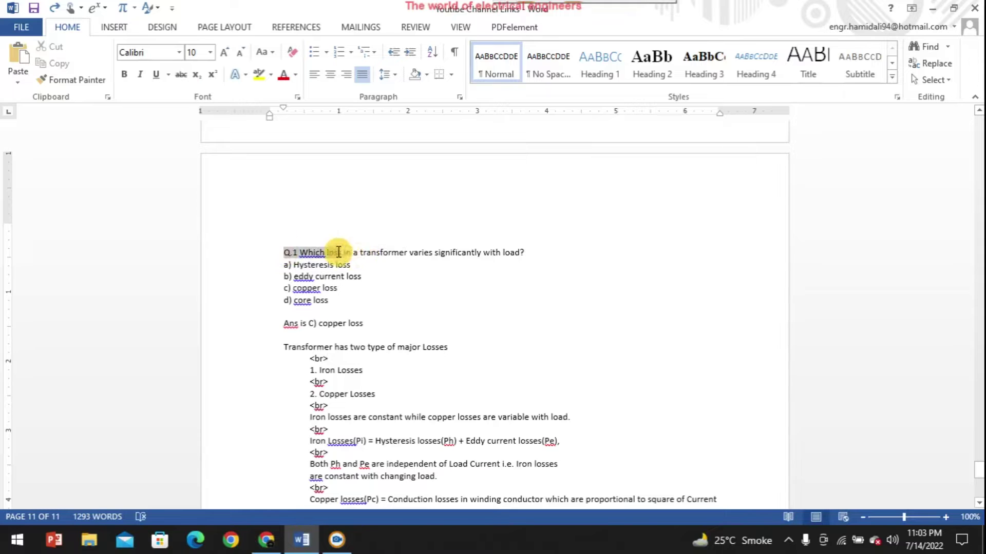
Copy the Q.1 transformer loss question from the Word document into the empty heading of the Electrical MCQs page in Chrome
right_click(516, 254)
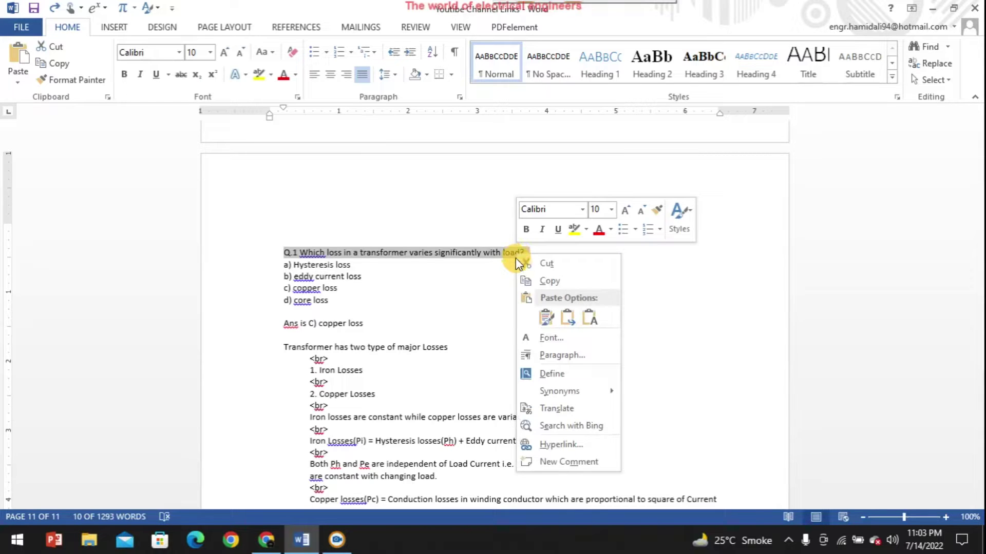
left_click(559, 282)
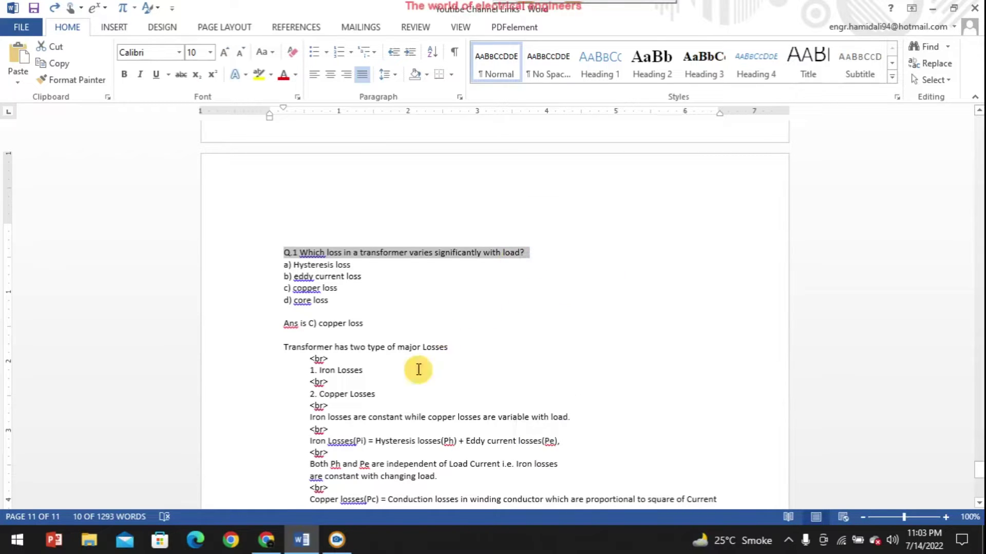
left_click(266, 540)
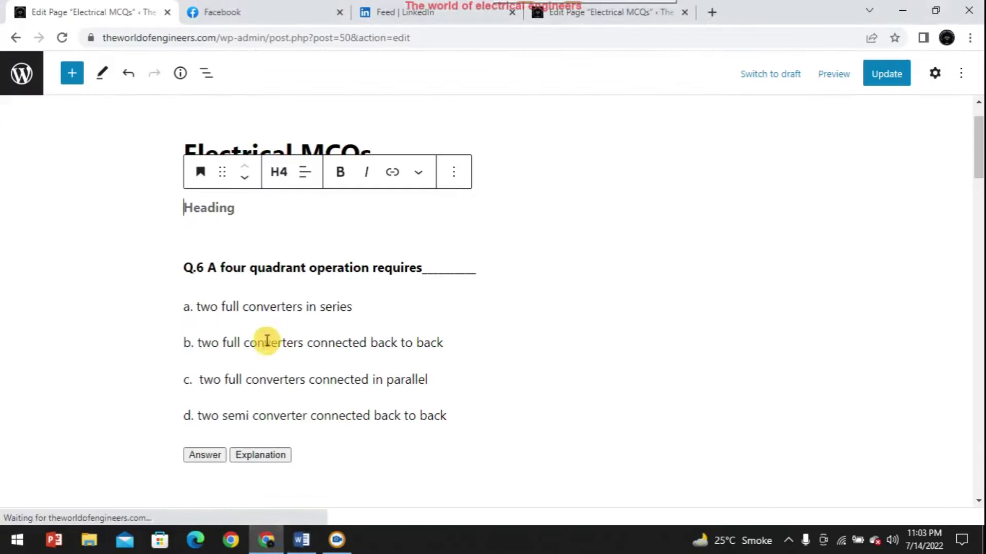
left_click(218, 212)
right_click(214, 211)
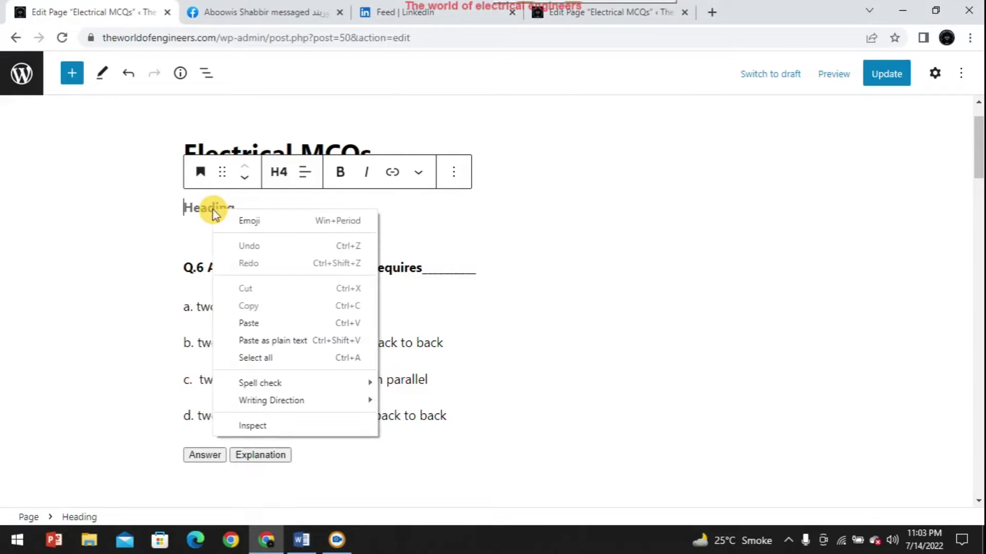
left_click(260, 322)
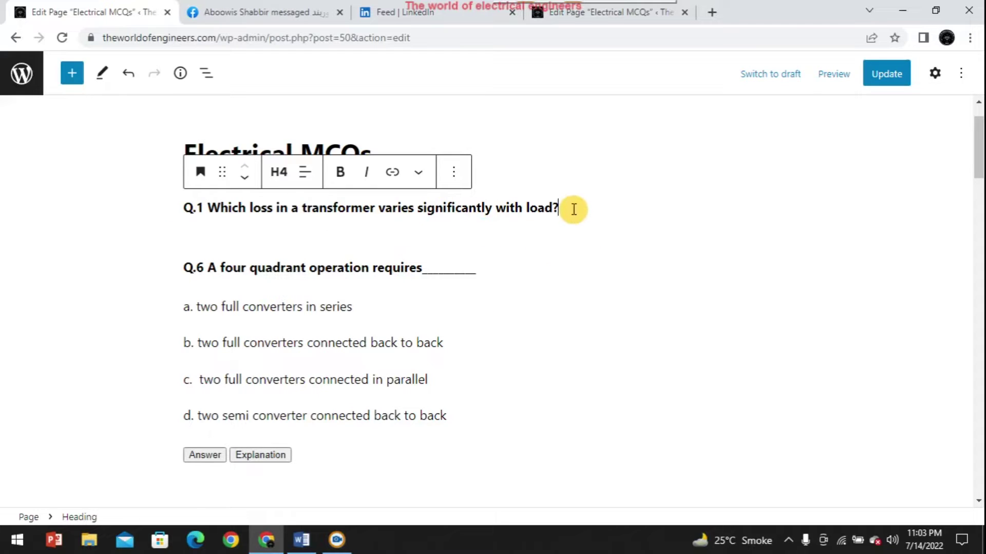
Copy answer options a) to d) from the Word document into a new paragraph below the Q.1 heading in Chrome
key("Return")
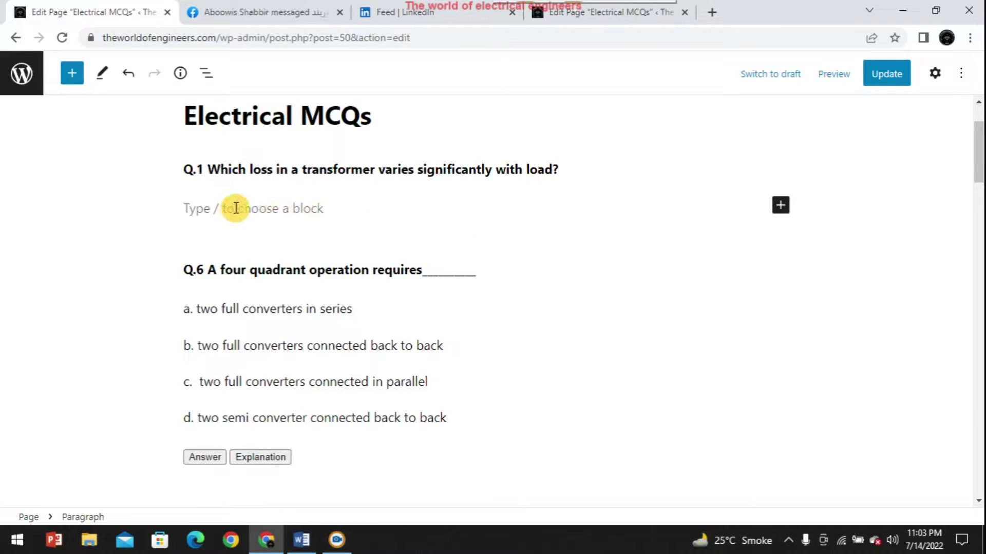
left_click(301, 539)
left_click_drag(281, 265, 334, 303)
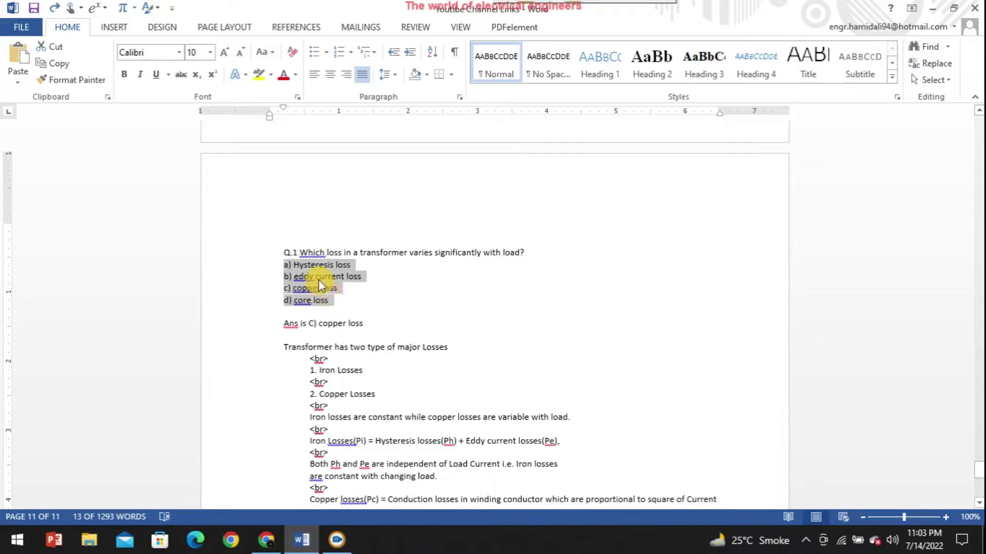
right_click(318, 279)
left_click(348, 308)
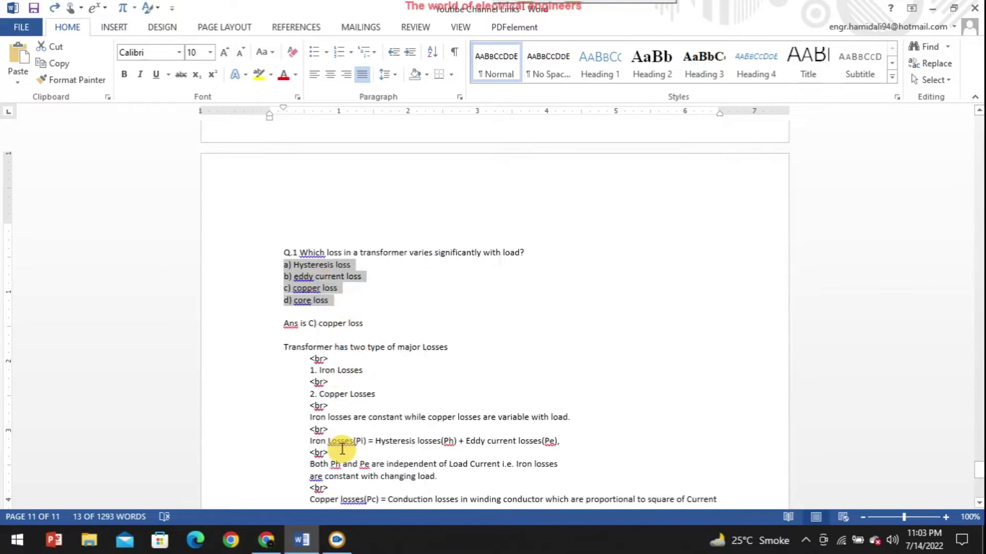
left_click(267, 540)
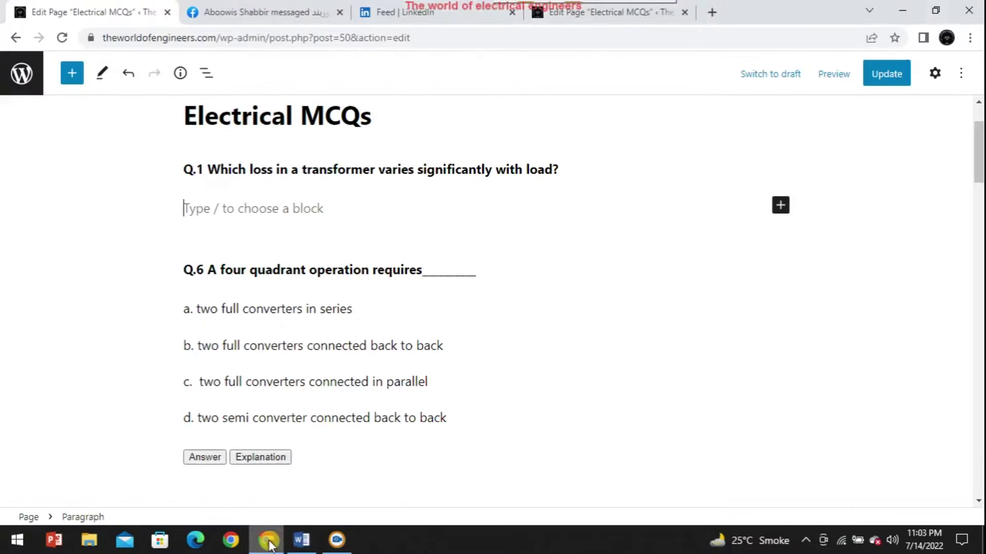
right_click(204, 208)
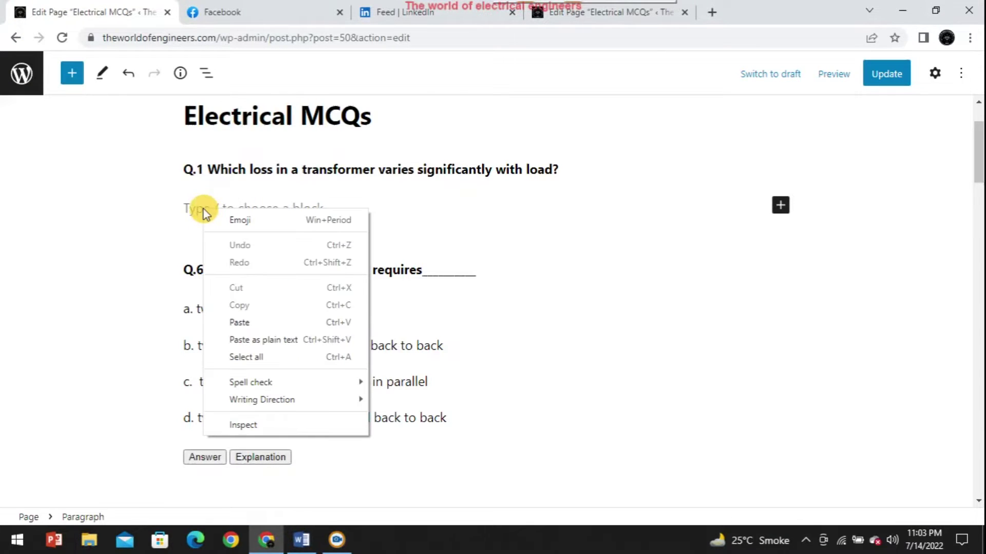
left_click(245, 319)
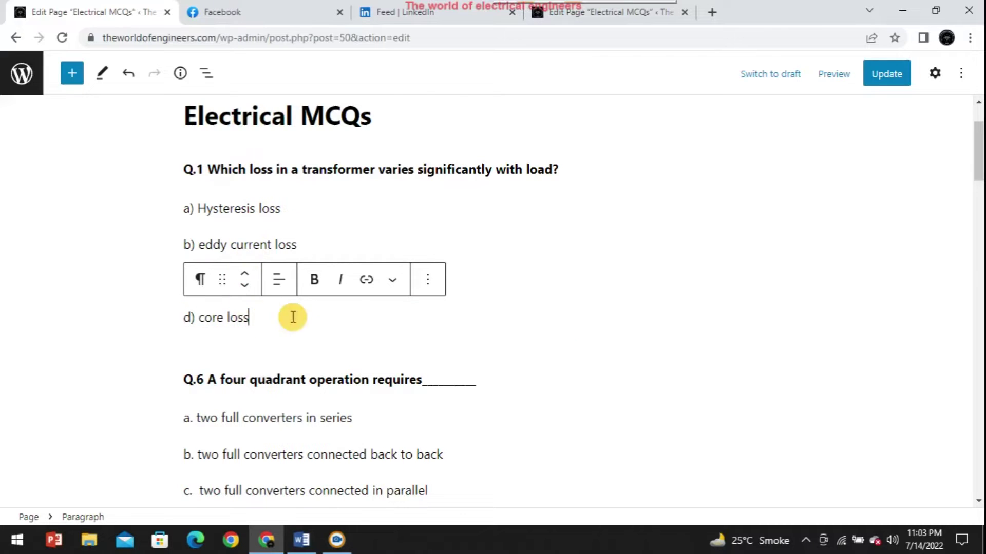
Add a Custom HTML block below option d) core loss, choosing it from the full list of blocks
left_click(543, 249)
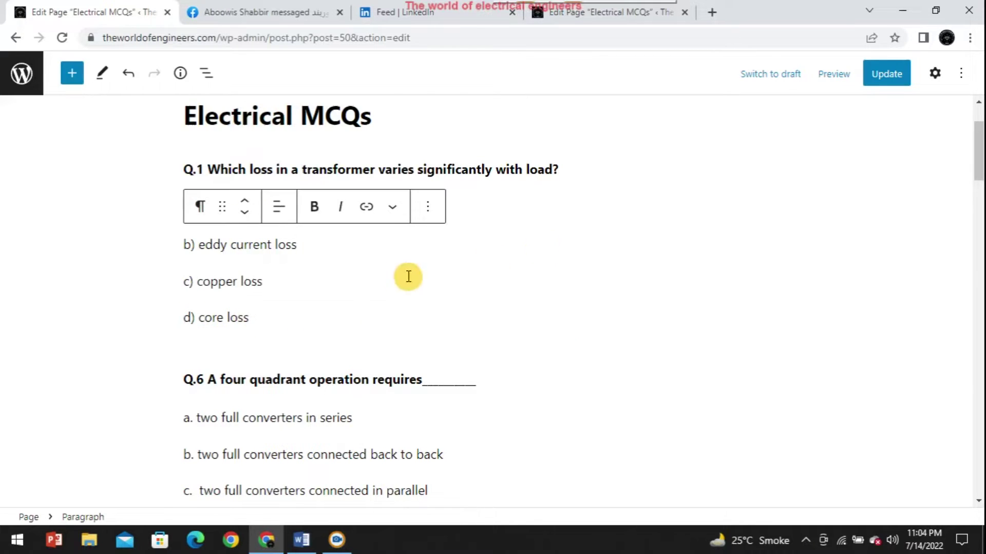
left_click(264, 318)
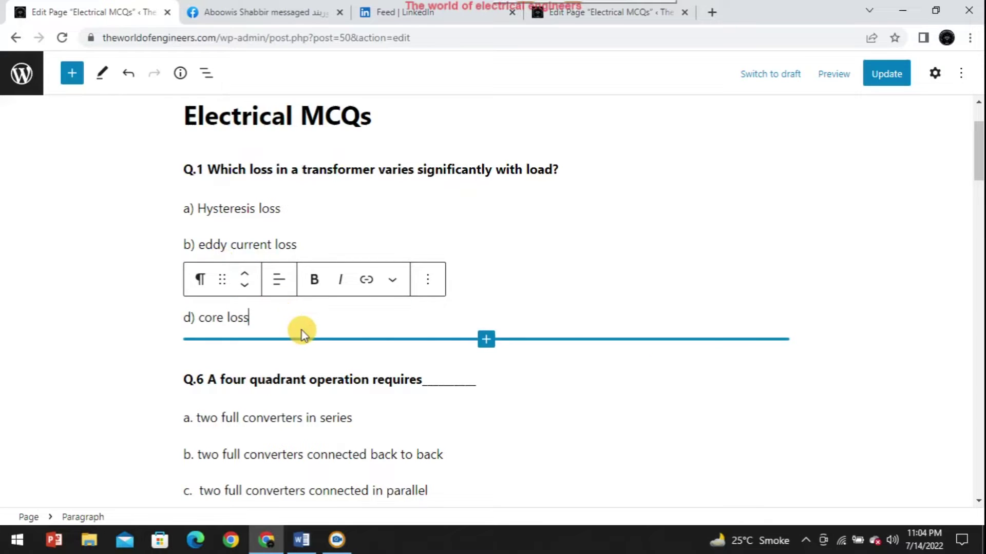
key("Return")
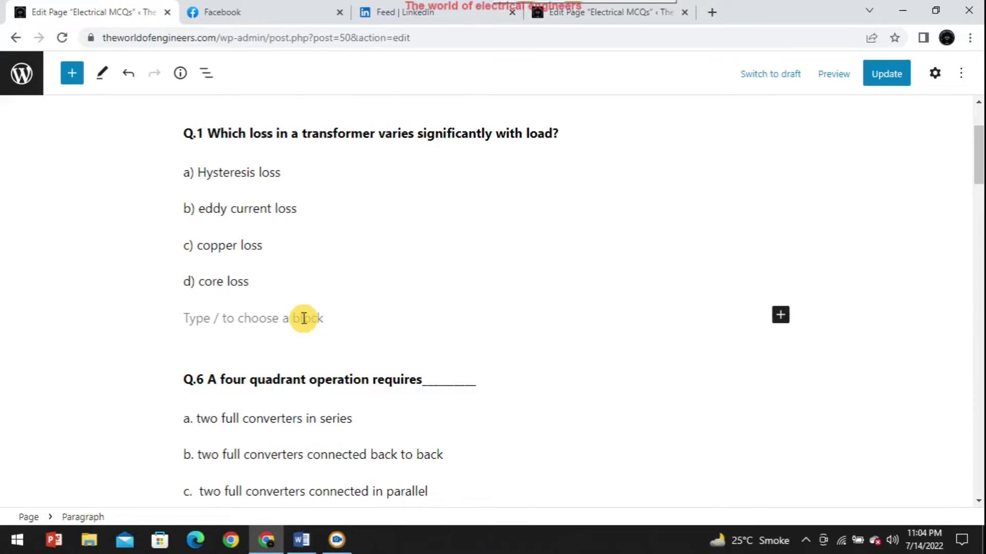
left_click(780, 315)
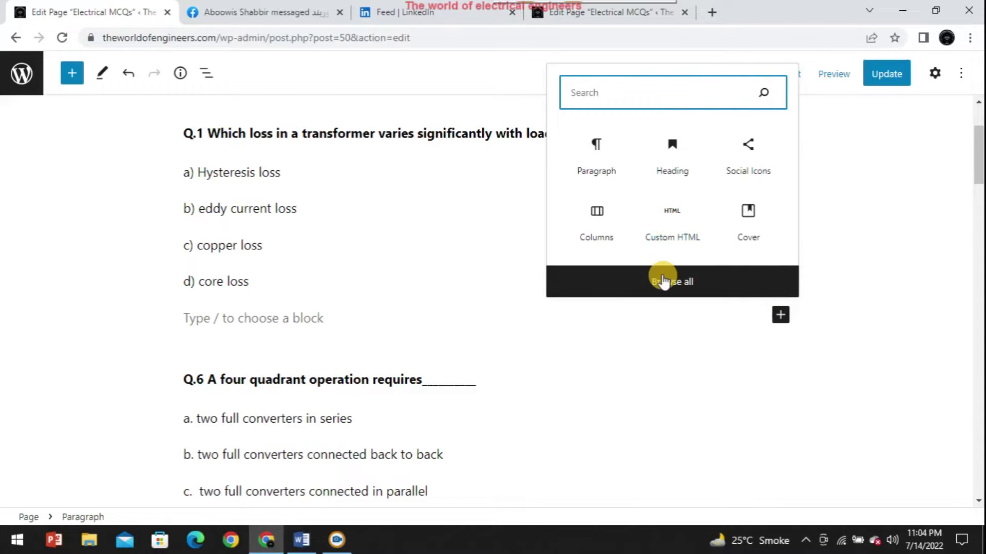
left_click(662, 281)
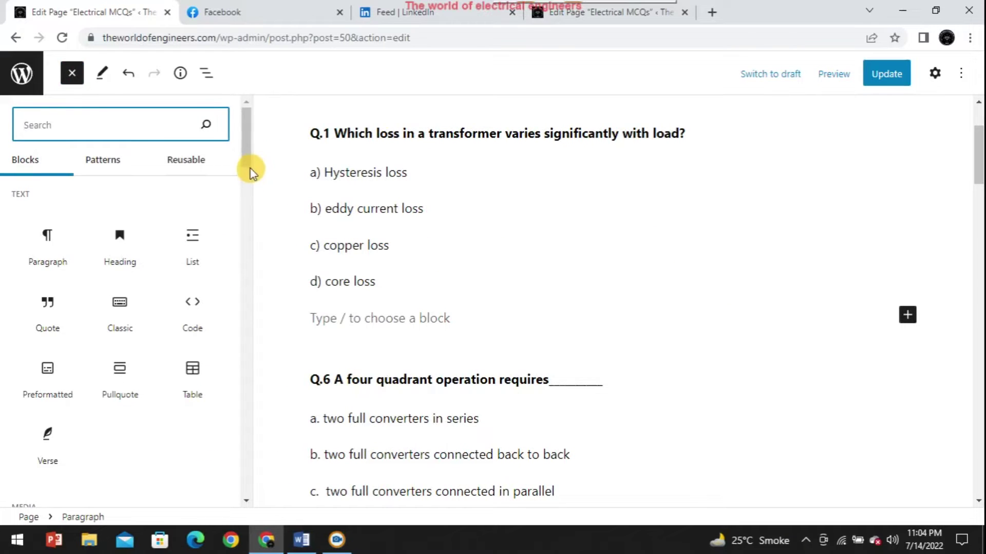
left_click_drag(249, 144, 248, 247)
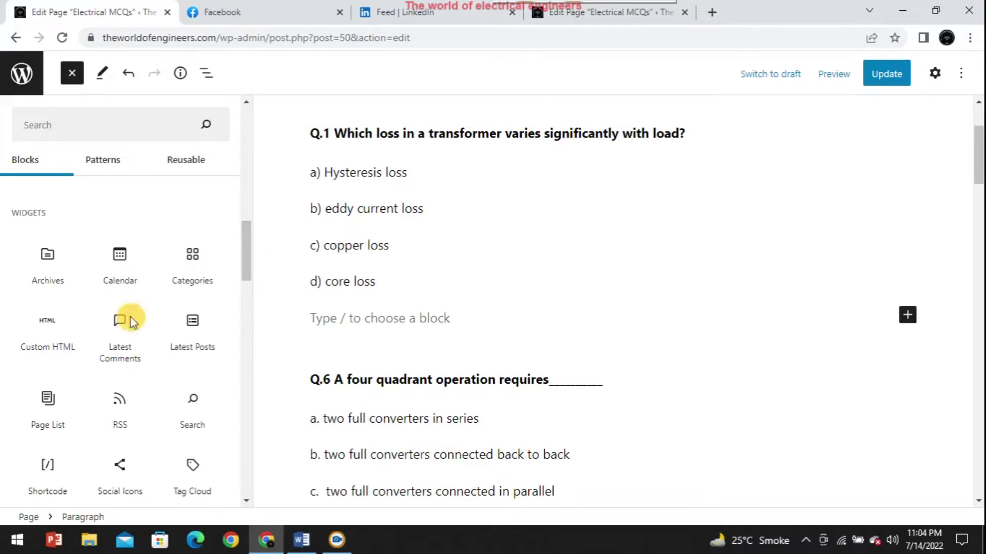
mouse_move(45, 346)
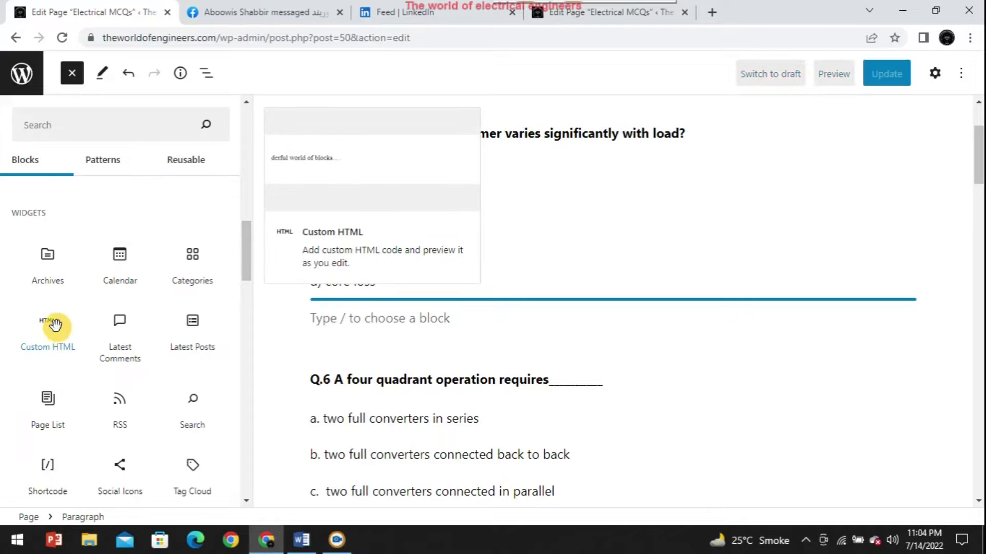
left_click(50, 329)
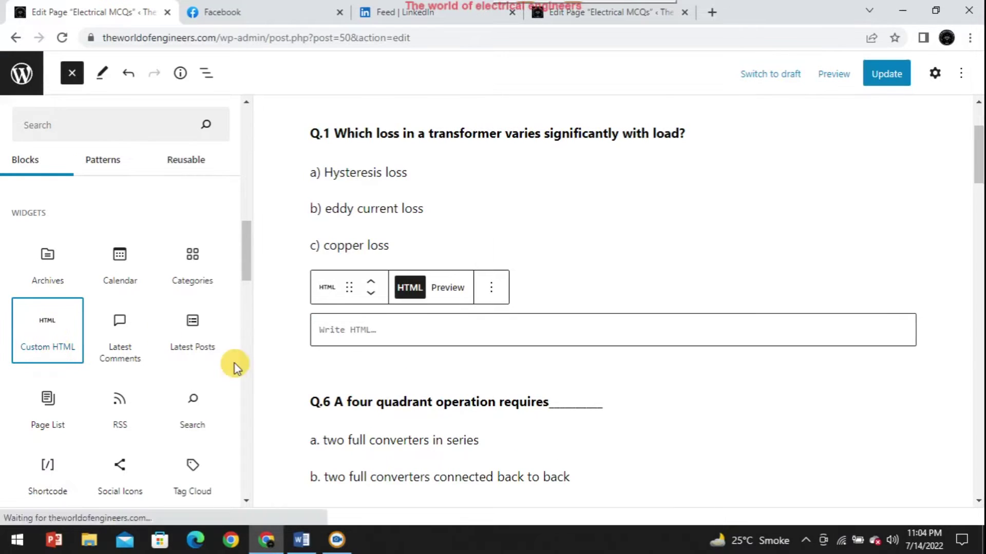
left_click(345, 333)
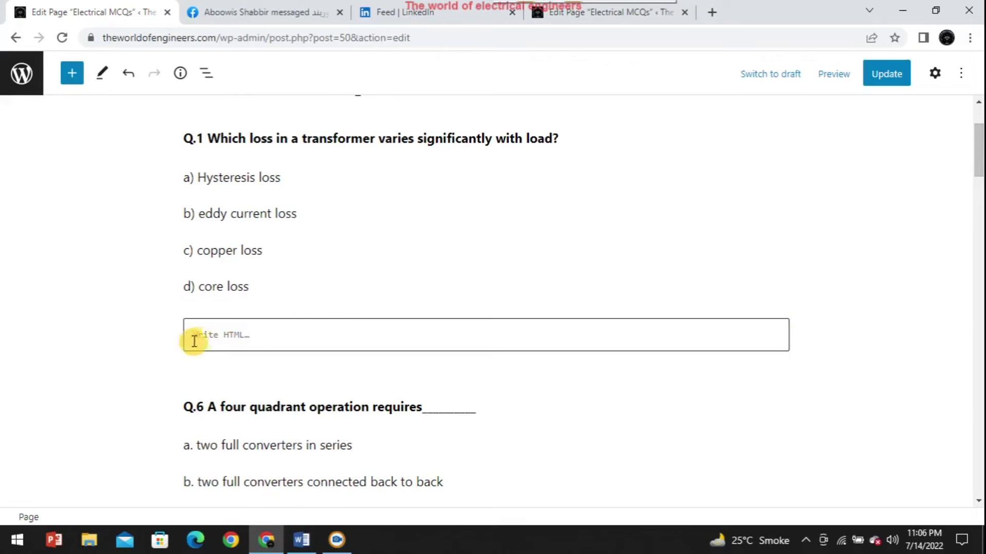
Copy the whole answer and explanation button code, from <div> to </script>, from Word into the empty Custom HTML block in Chrome
left_click(204, 341)
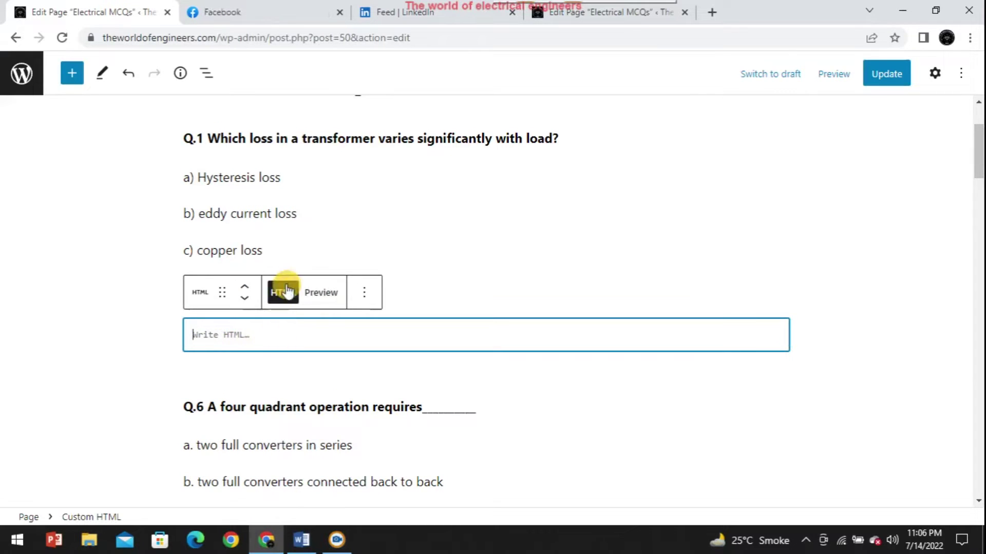
left_click(300, 537)
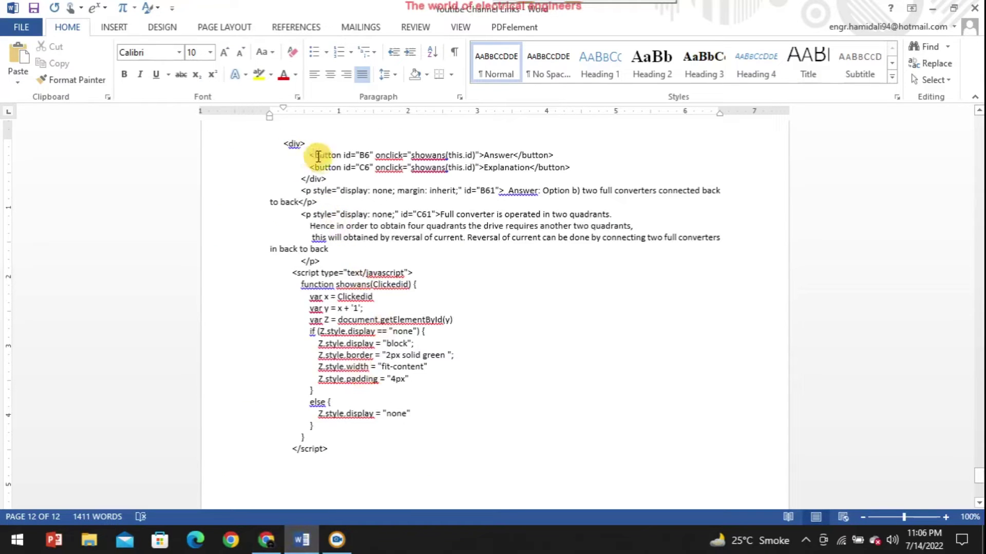
left_click_drag(280, 143, 334, 456)
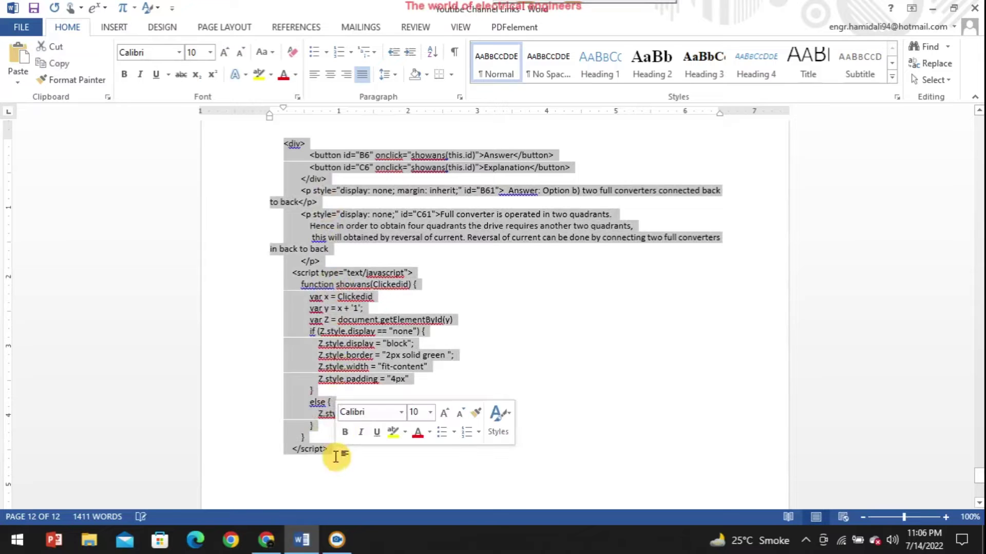
right_click(352, 226)
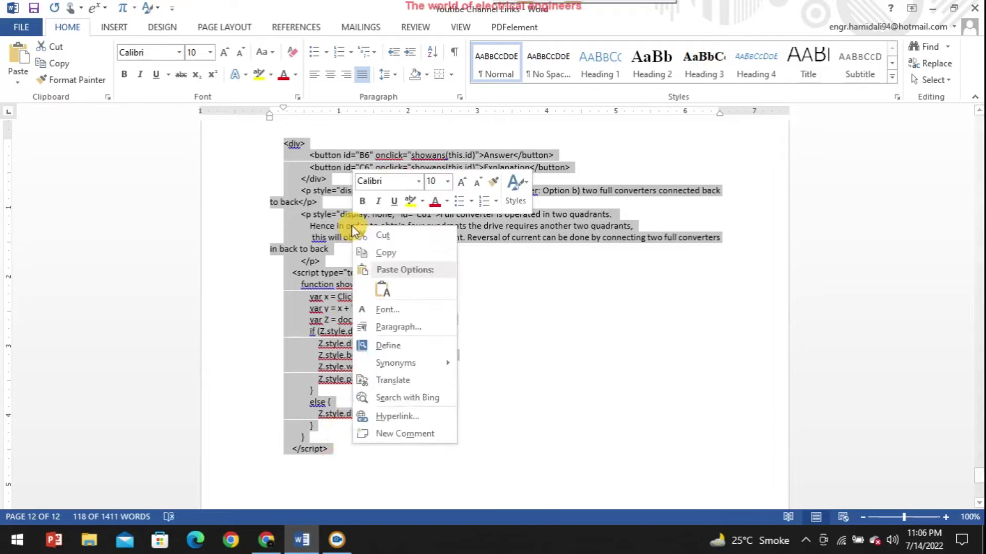
left_click(377, 253)
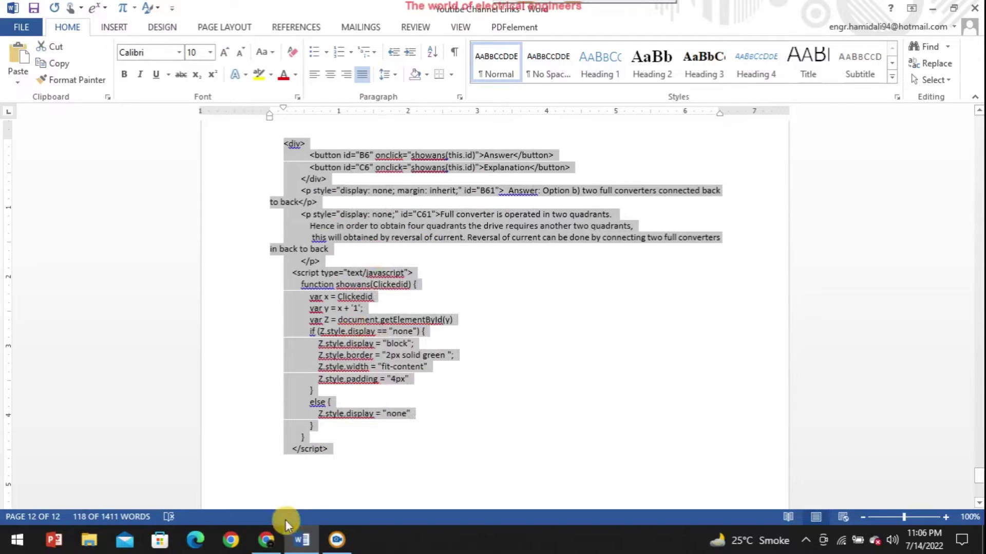
left_click(266, 539)
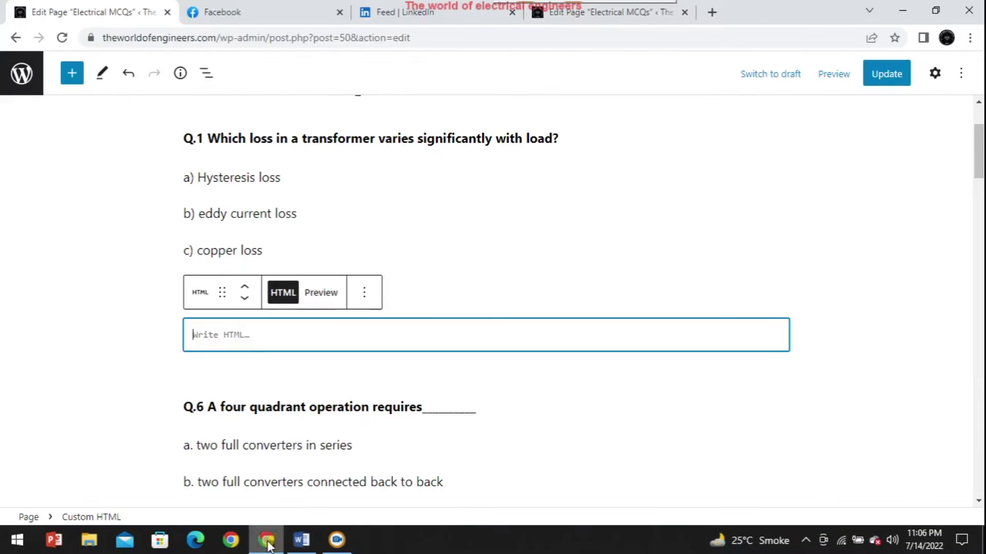
right_click(221, 334)
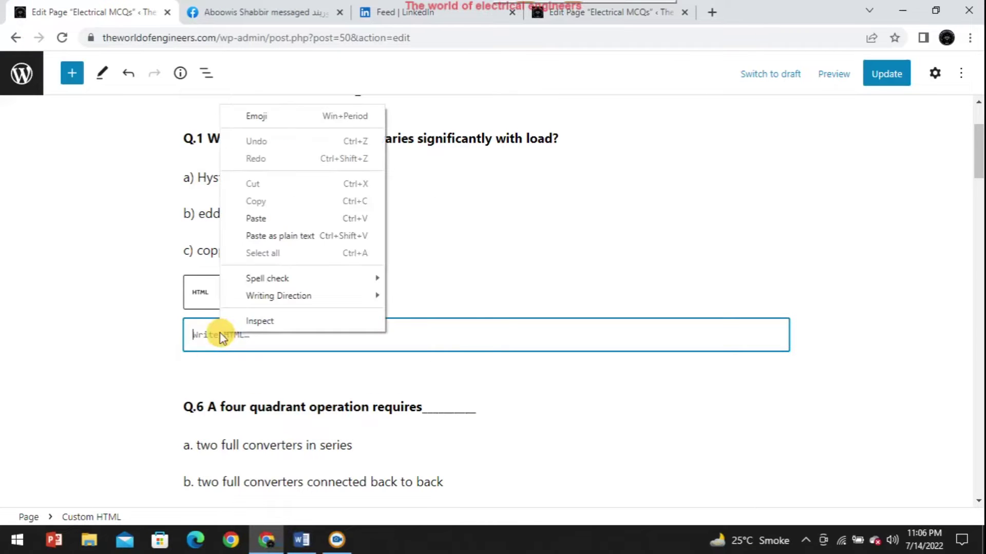
left_click(261, 218)
Change the Answer button's id to B1 and the Explanation button's id to C1 in the HTML code
left_click_drag(783, 433, 784, 325)
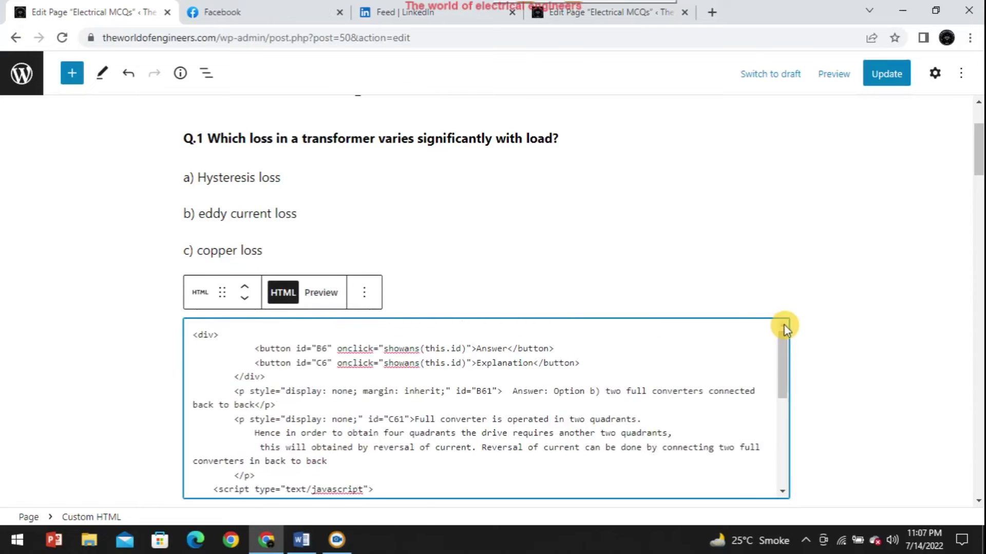
left_click(328, 349)
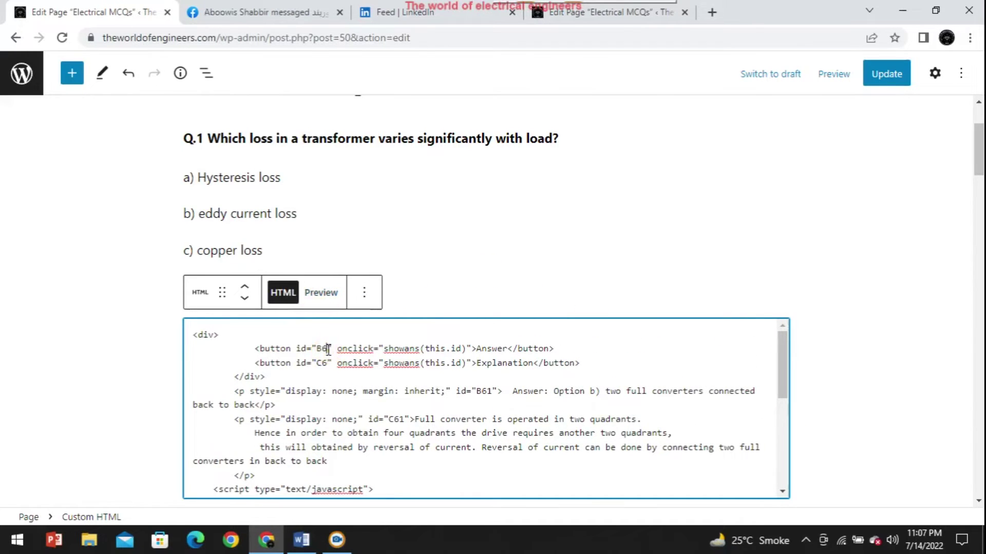
double_click(326, 350)
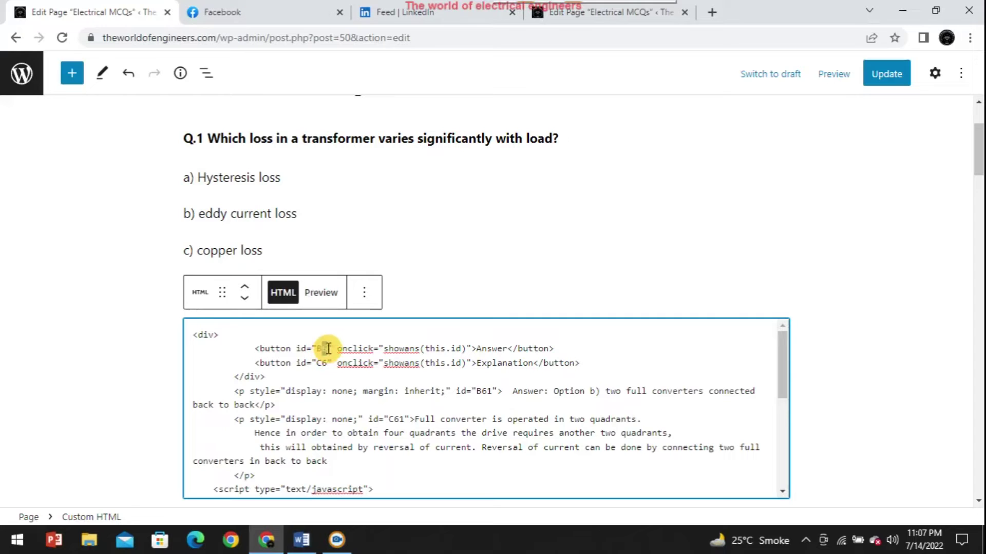
double_click(326, 349)
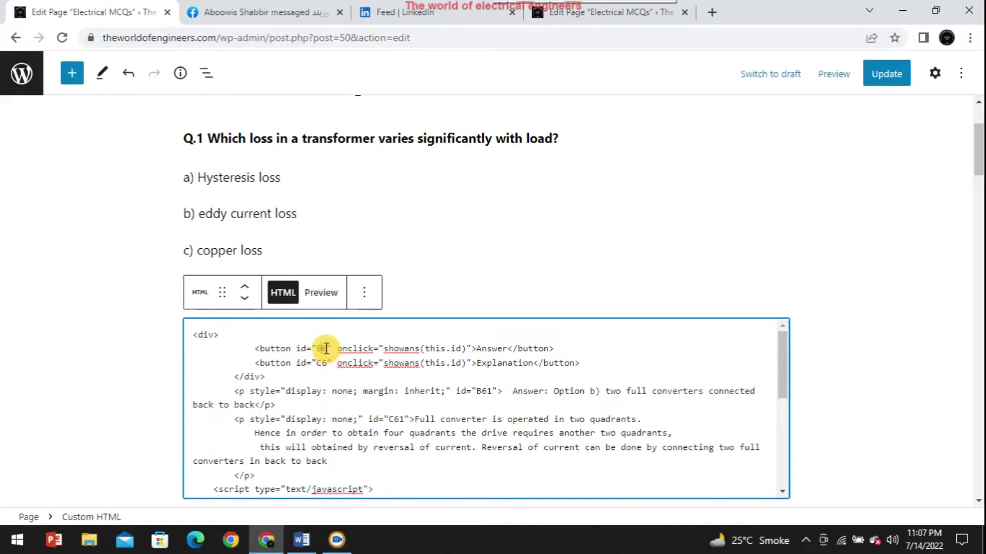
key("BackSpace")
left_click(326, 349)
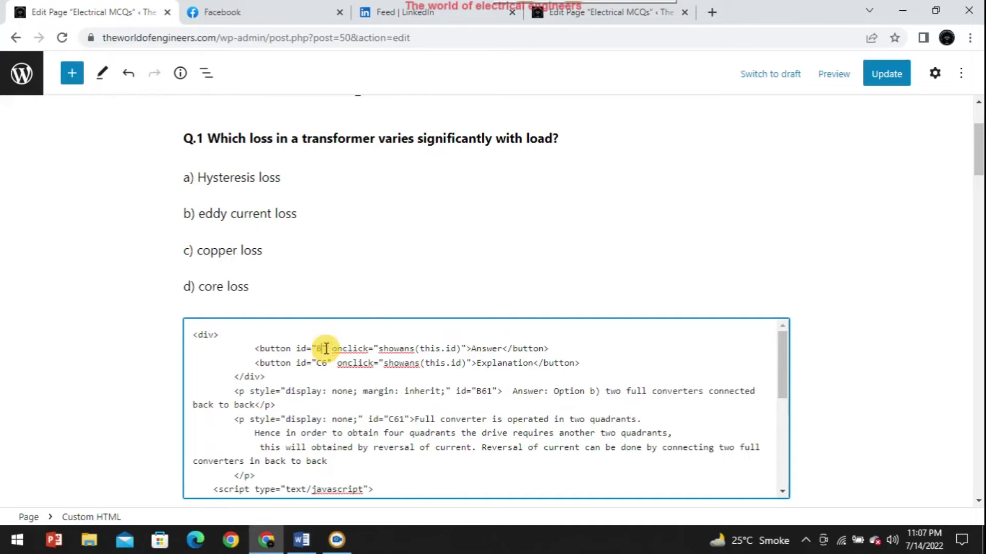
type("1")
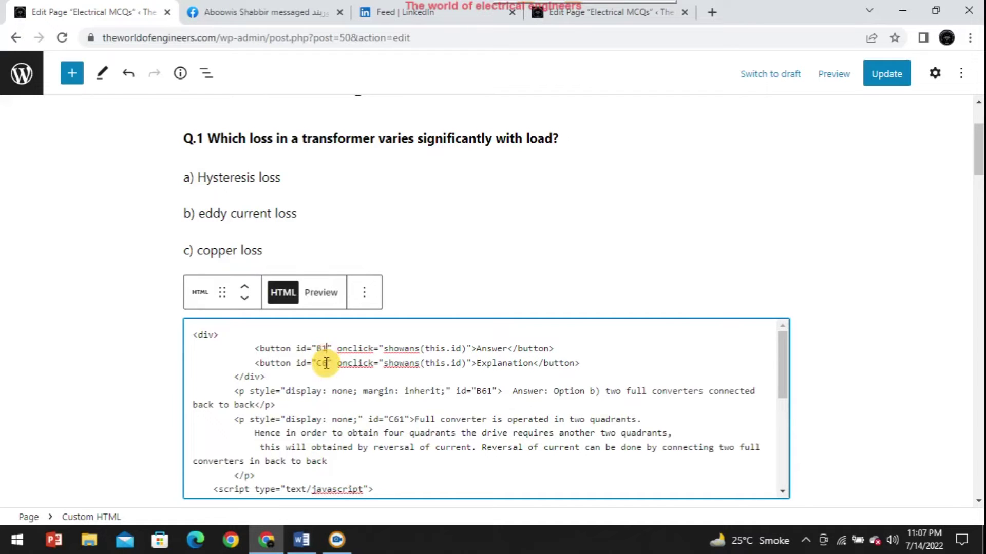
left_click(326, 364)
key("BackSpace")
type("1")
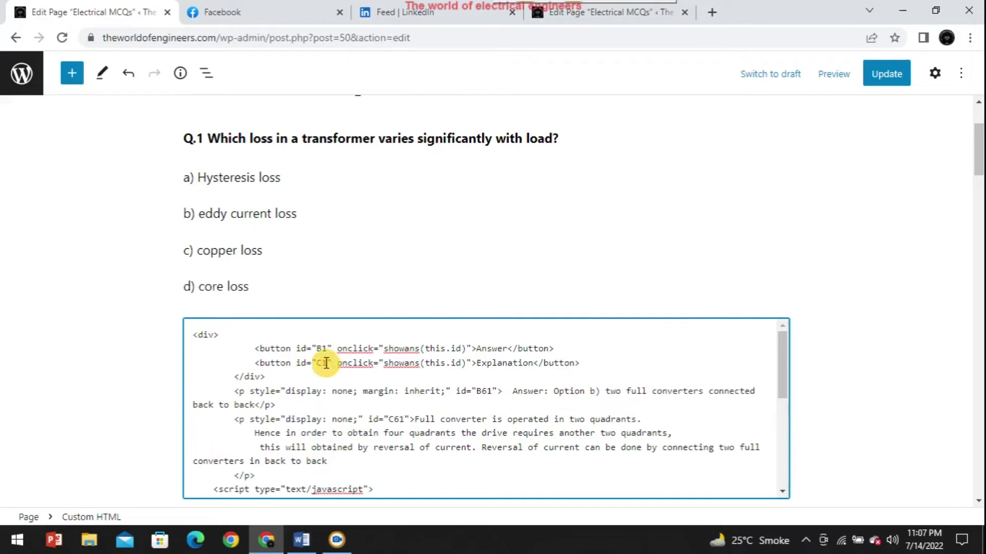
Change the answer paragraph's id to B11 and the explanation paragraph's id to C11 in the HTML code
left_click(489, 392)
key("BackSpace")
type("1")
double_click(398, 419)
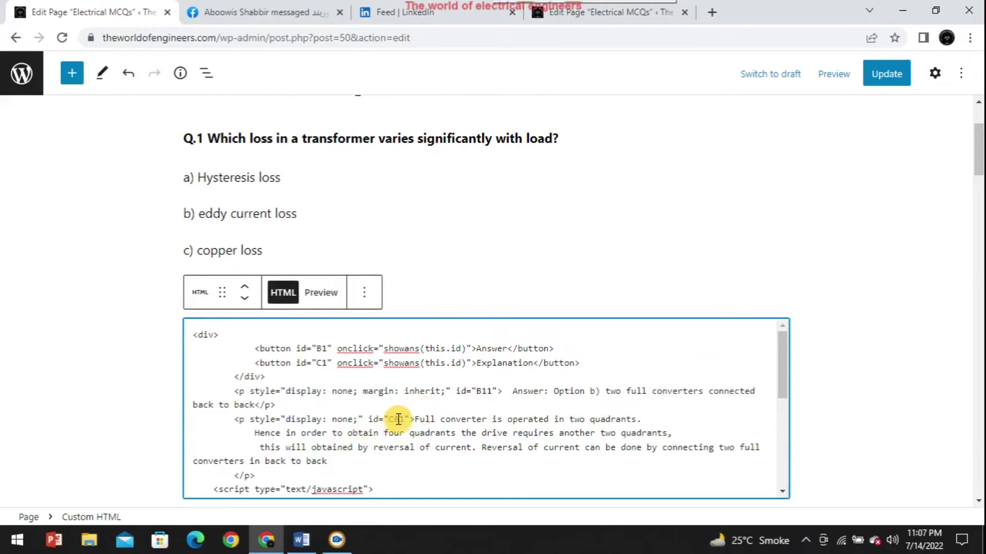
key("BackSpace")
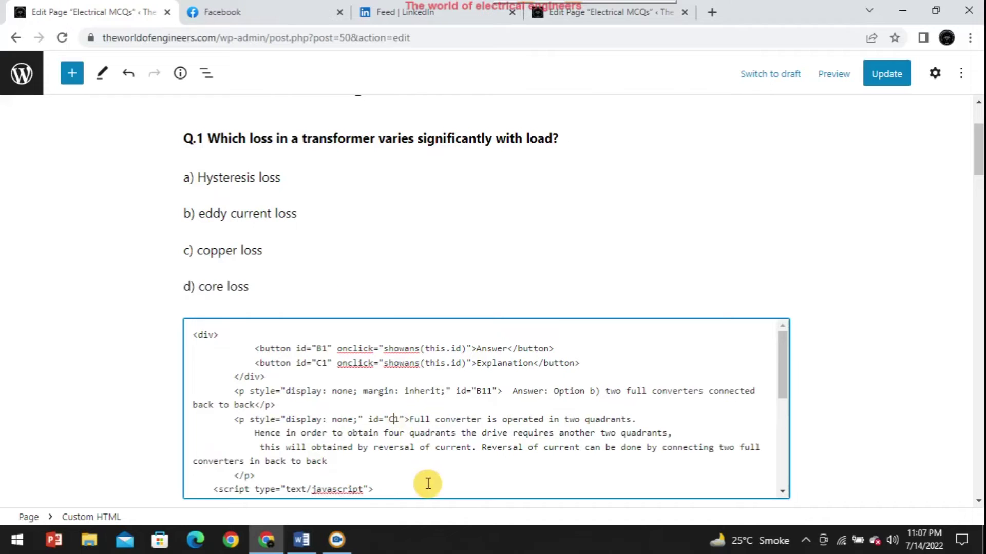
type("1")
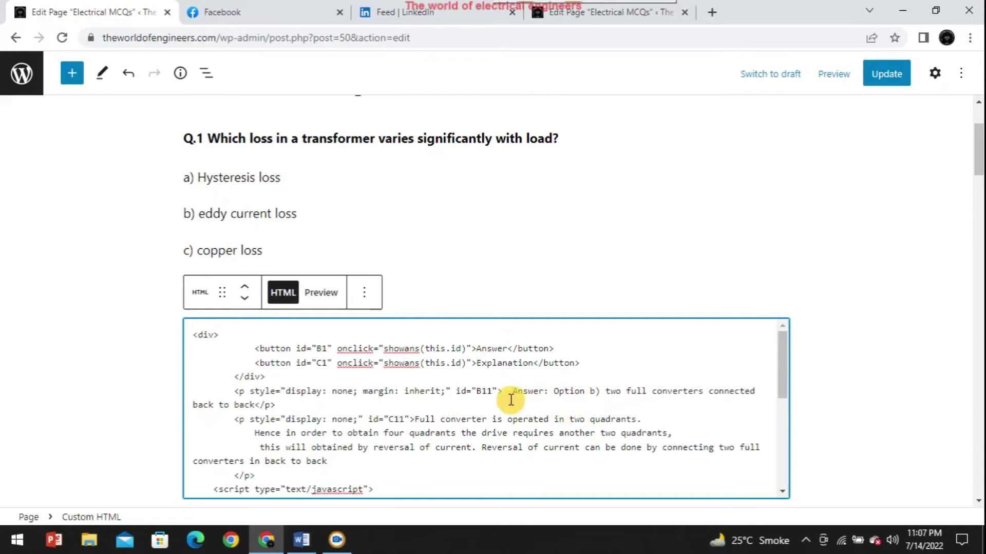
Cut the old answer text about two full converters out of the B11 paragraph, leaving its tags in place
left_click_drag(512, 391, 250, 407)
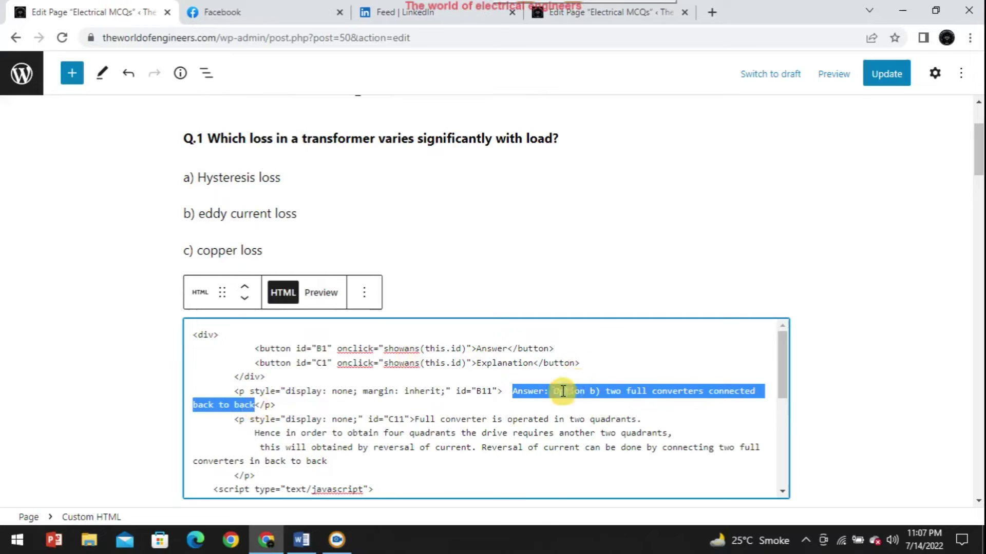
right_click(530, 393)
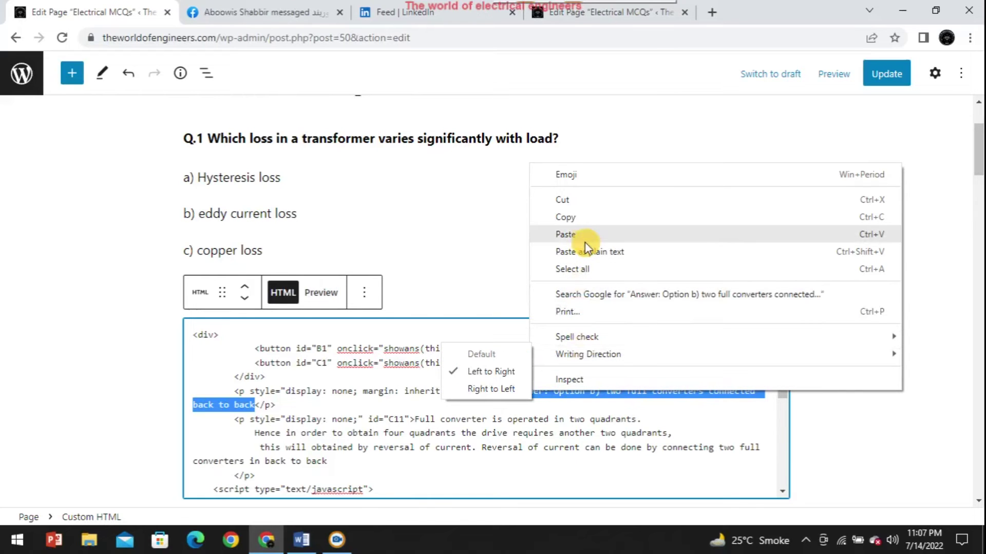
left_click(583, 201)
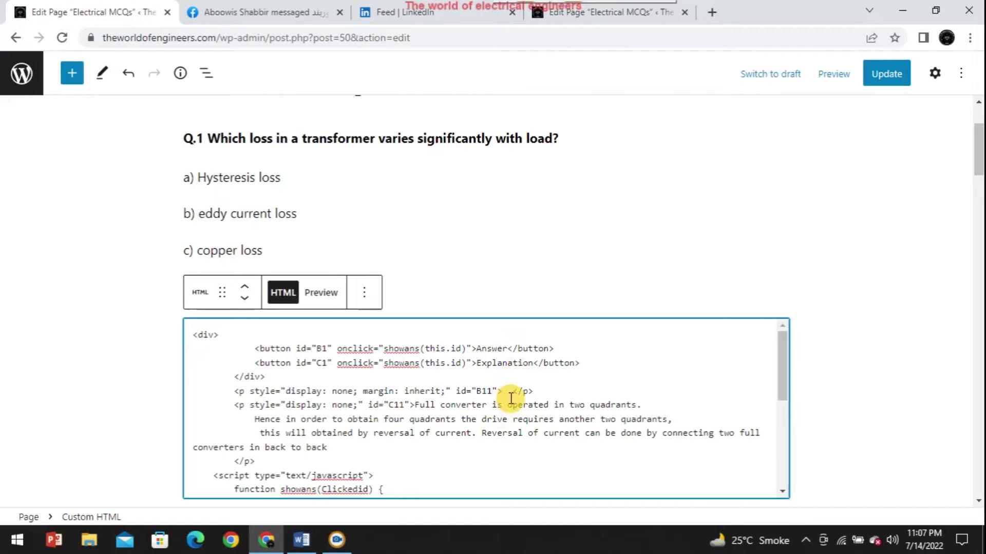
Copy the line "Ans is C) copper loss" from the Word document into the emptied B11 paragraph in Chrome
left_click(303, 540)
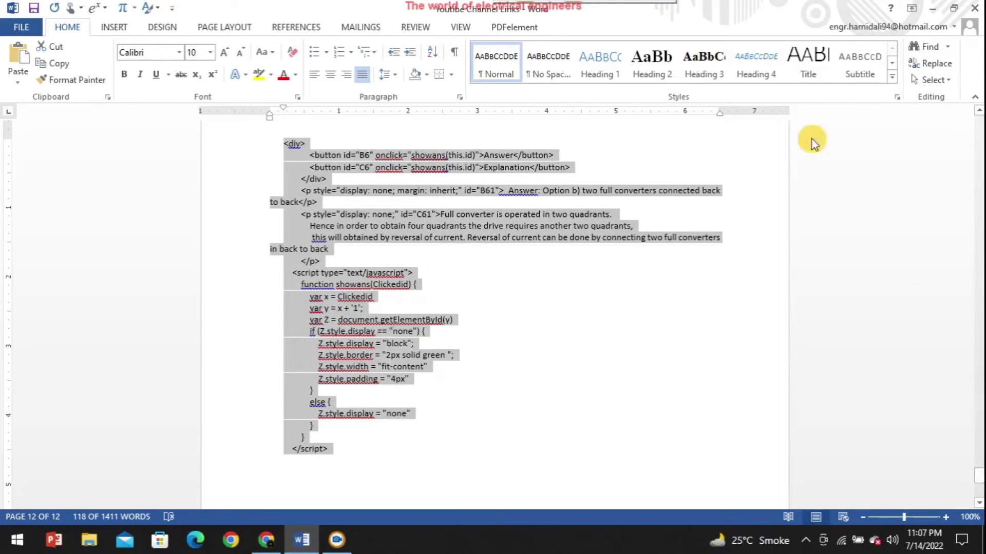
left_click(725, 360)
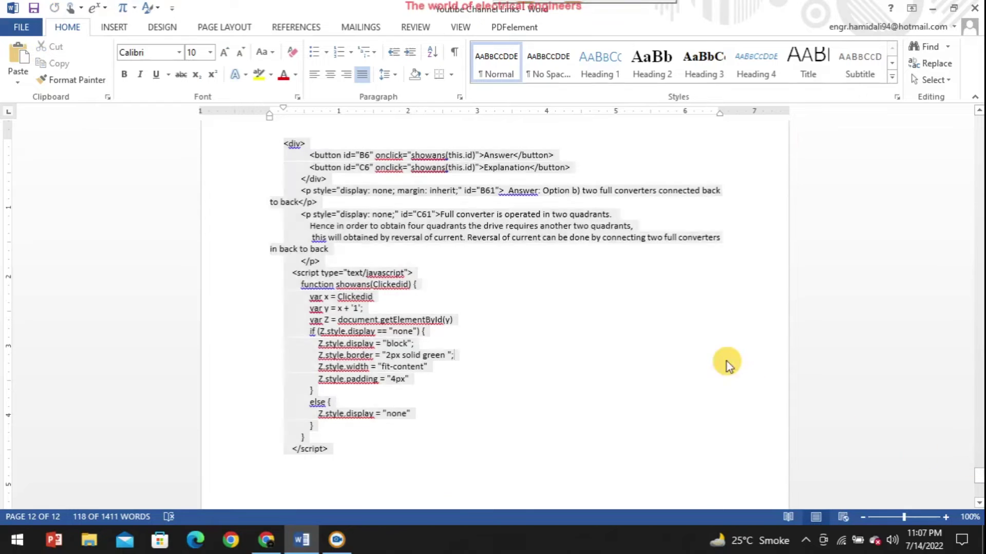
left_click_drag(980, 475, 981, 443)
left_click(278, 239)
left_click_drag(282, 237, 365, 241)
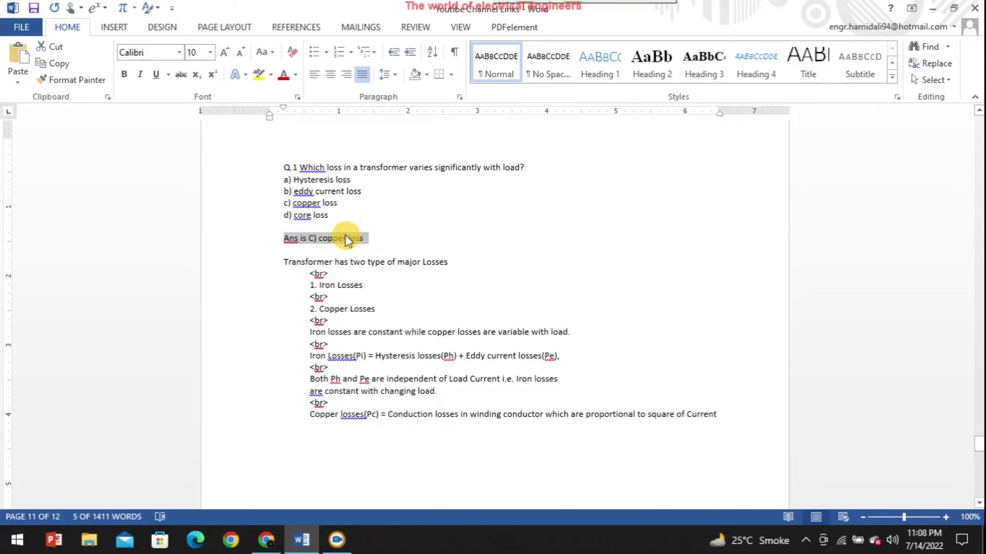
right_click(346, 235)
left_click(390, 262)
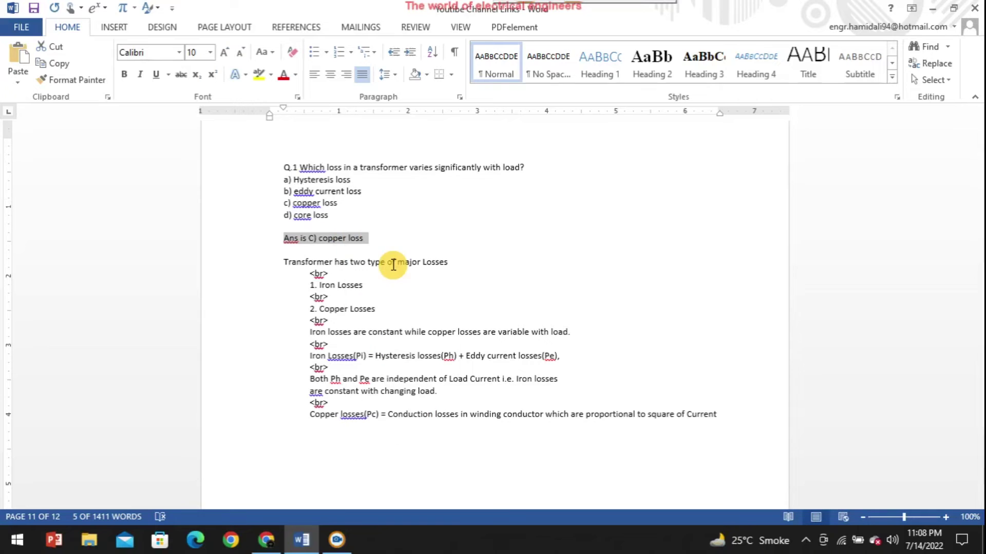
left_click(270, 542)
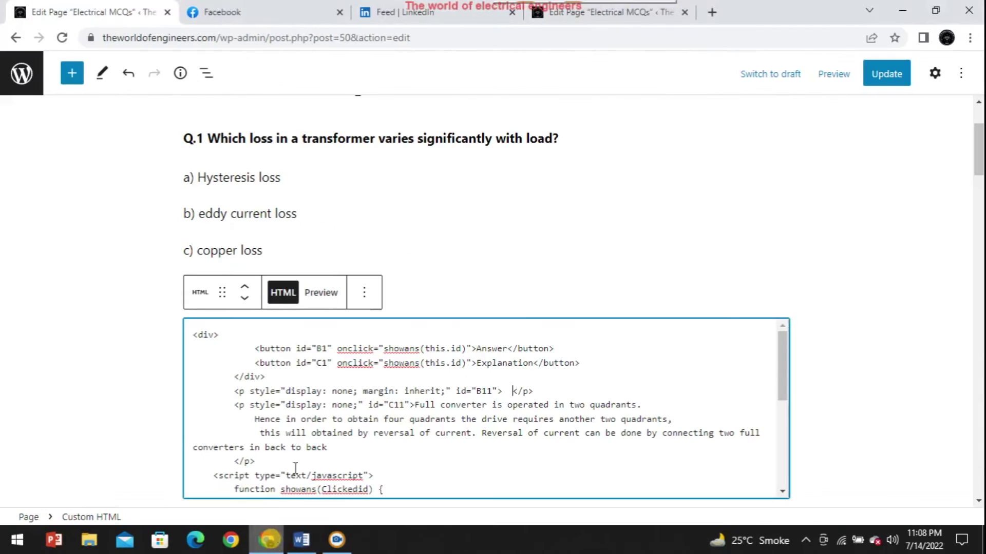
right_click(506, 392)
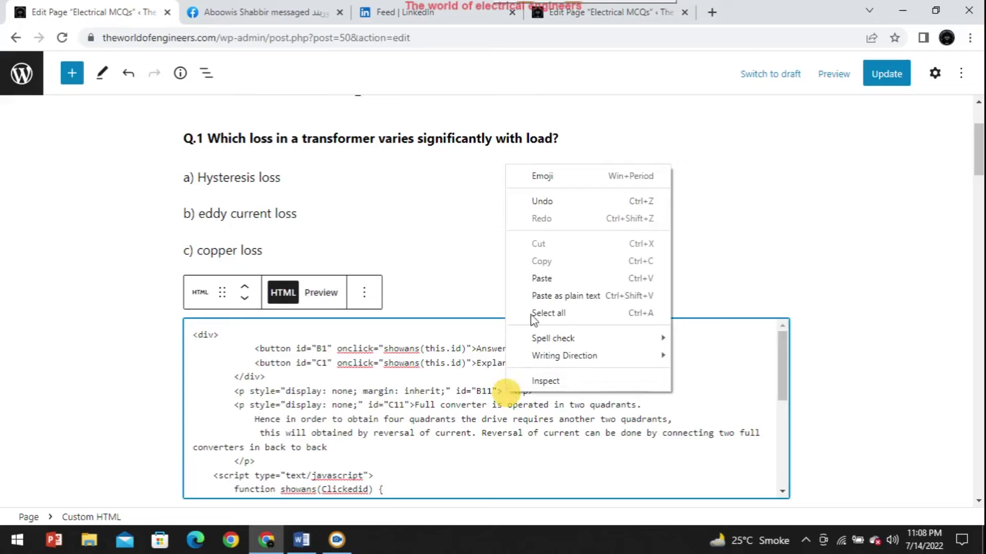
left_click(542, 278)
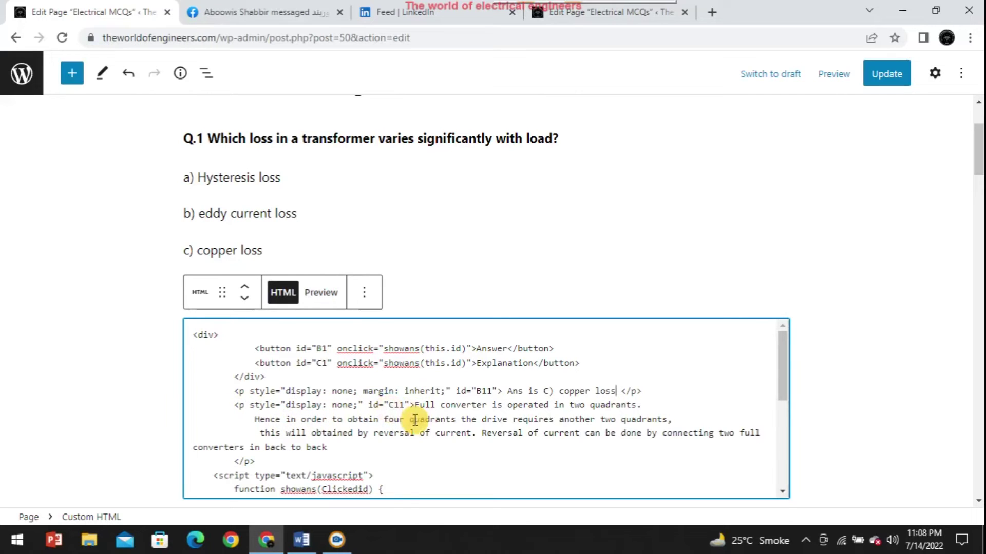
Cut the old full-converter explanation text out of the C11 paragraph, keeping its opening and closing tags
left_click_drag(416, 405, 472, 442)
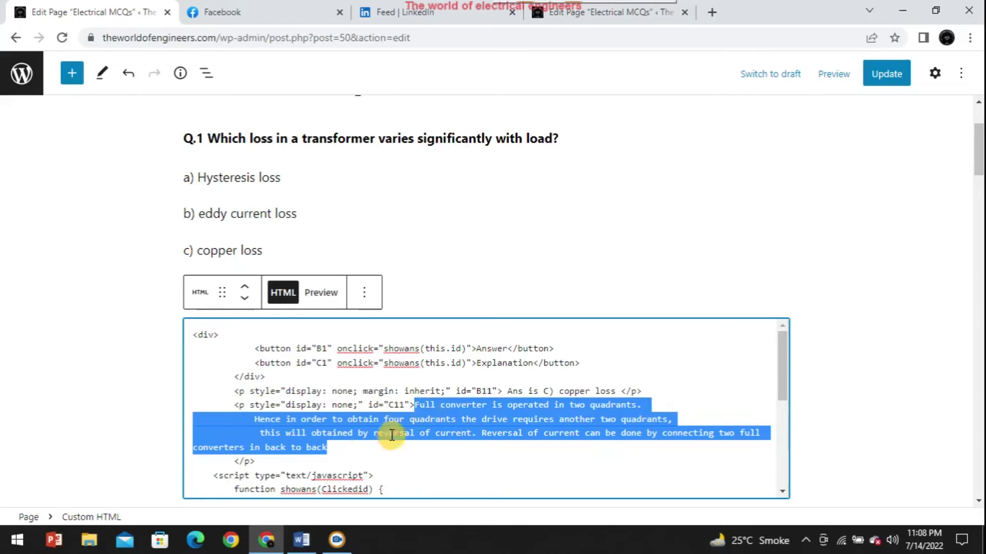
right_click(441, 408)
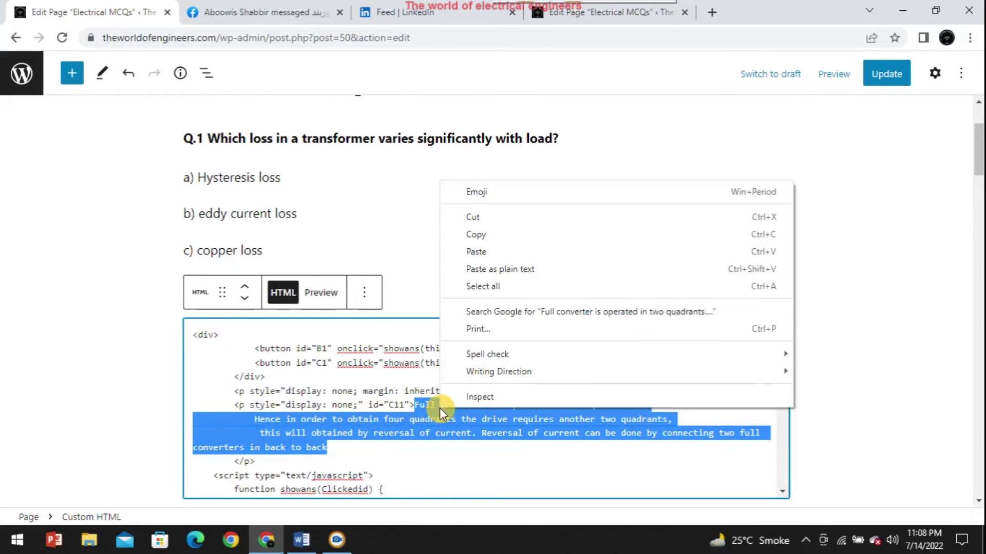
left_click(486, 220)
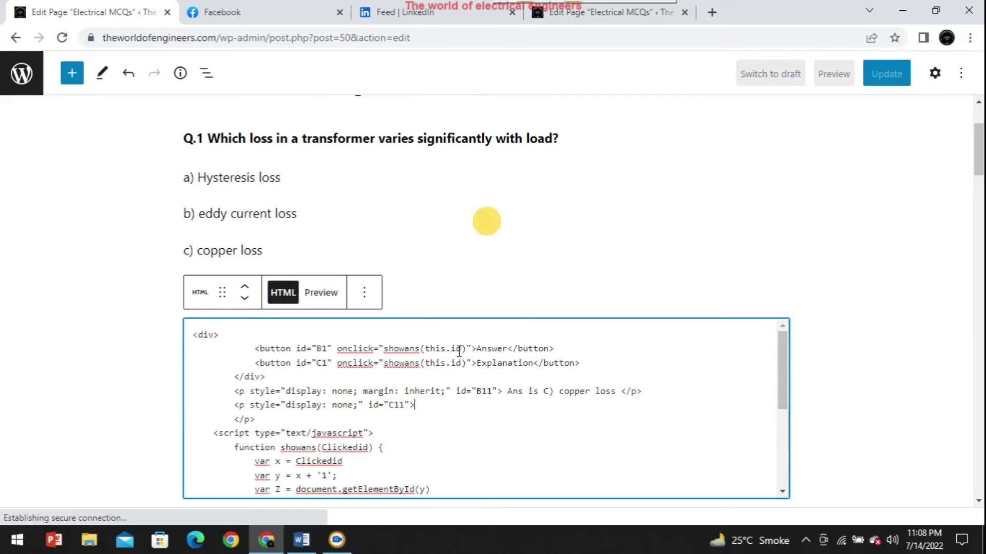
Copy the whole transformer losses explanation with its <br> tags from Word into the emptied C11 paragraph in Chrome
left_click(302, 540)
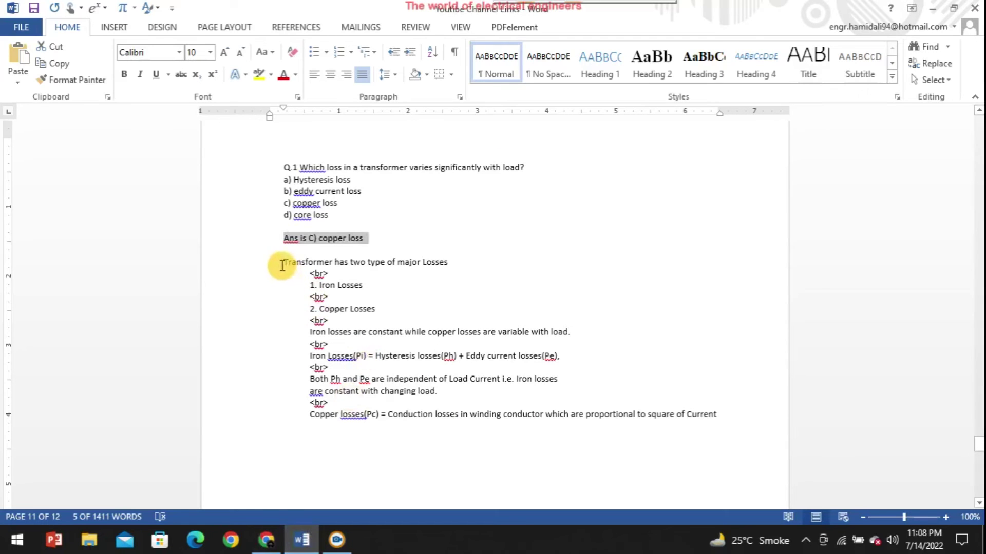
left_click_drag(281, 261, 577, 400)
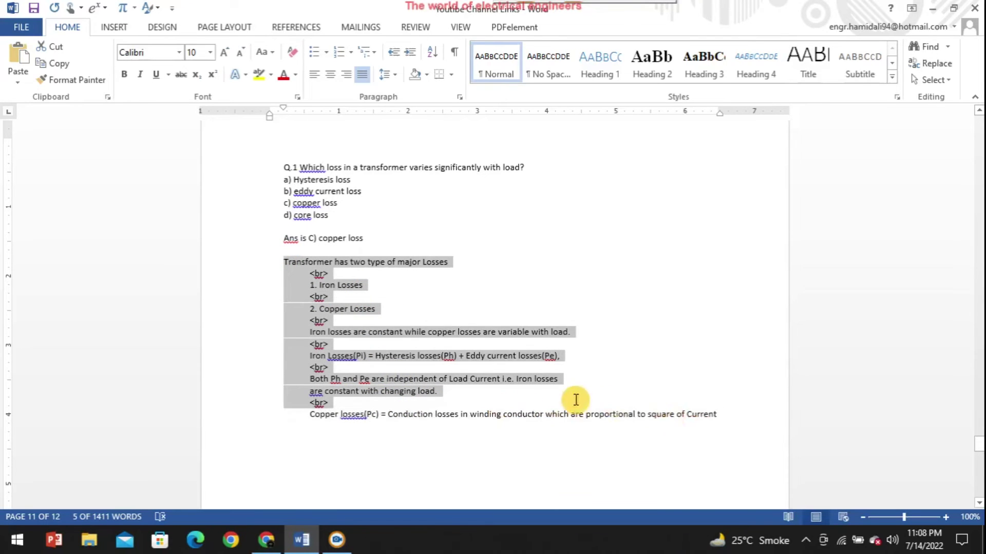
left_click_drag(720, 415, 720, 415)
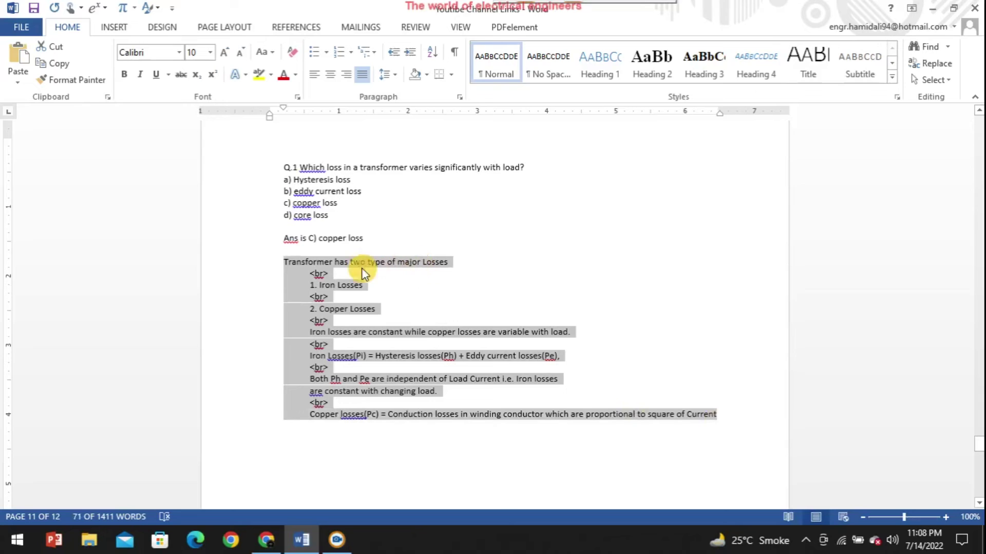
right_click(324, 260)
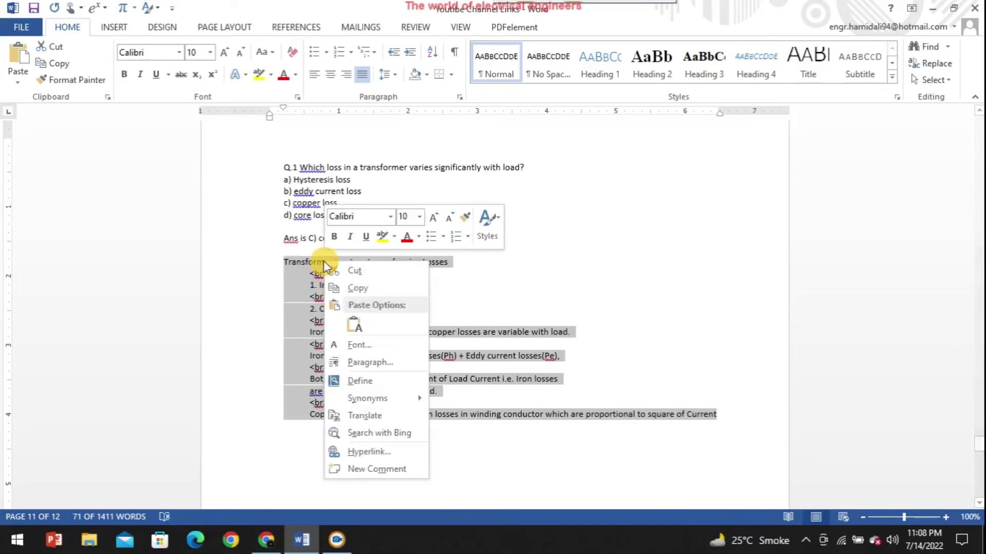
left_click(361, 291)
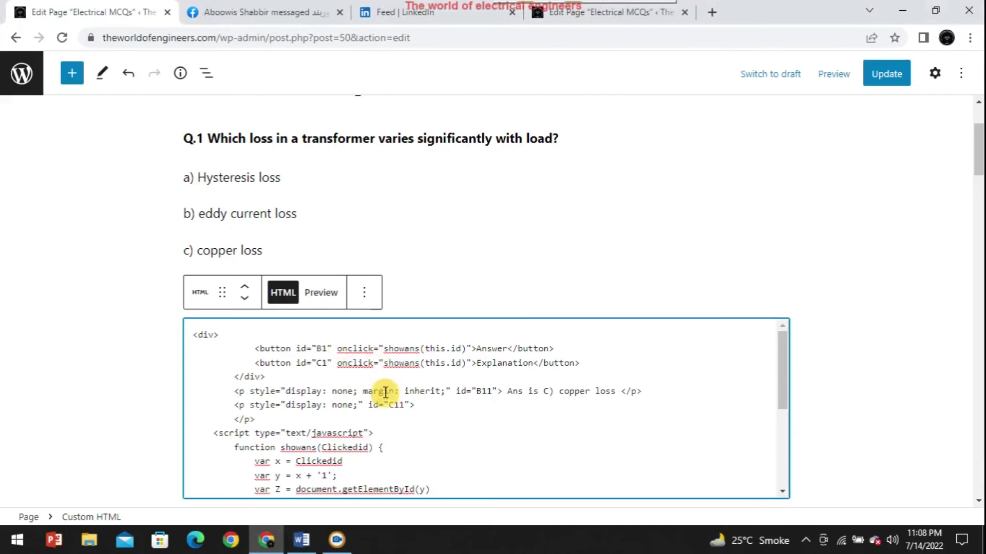
right_click(428, 410)
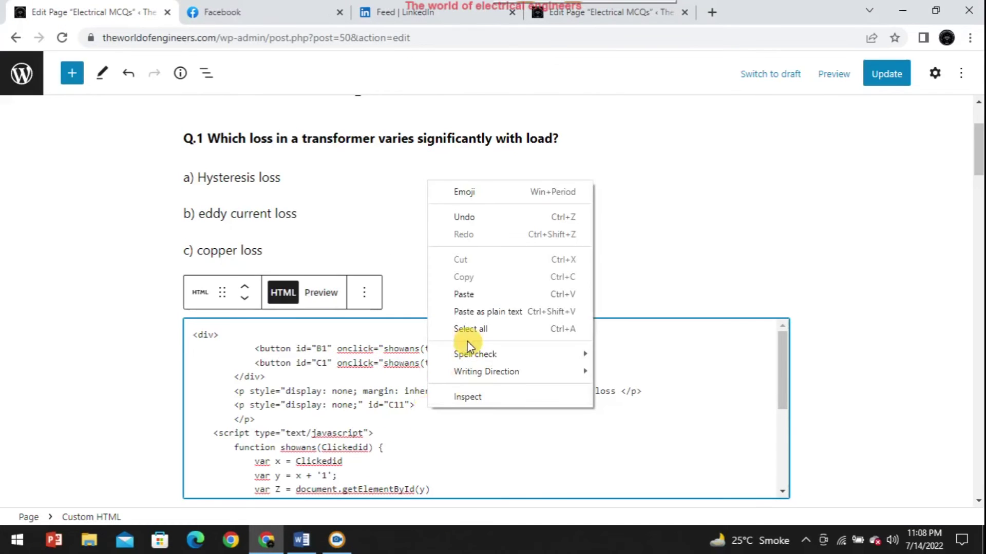
left_click(472, 297)
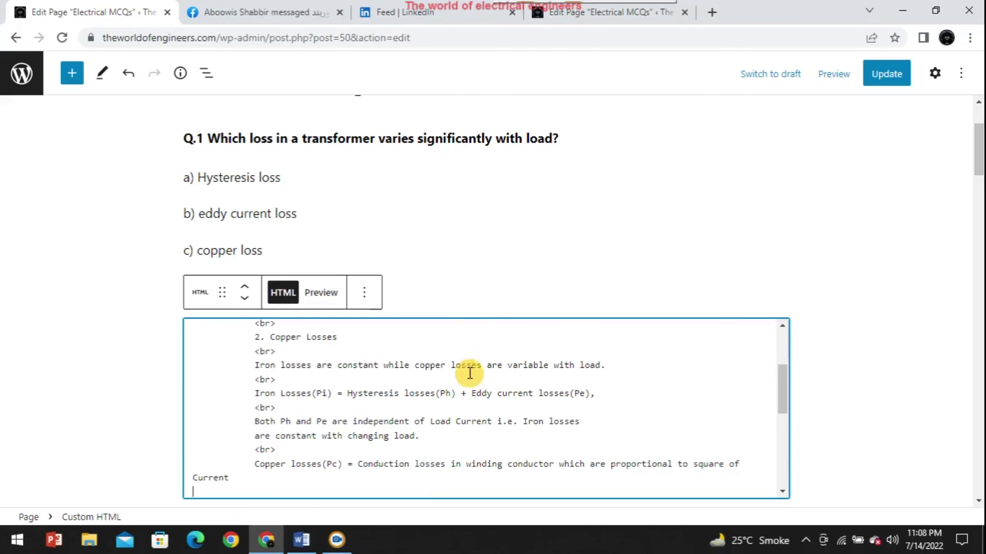
Preview the Custom HTML block and test showing and hiding the texts with the Answer and Explanation buttons
left_click(321, 293)
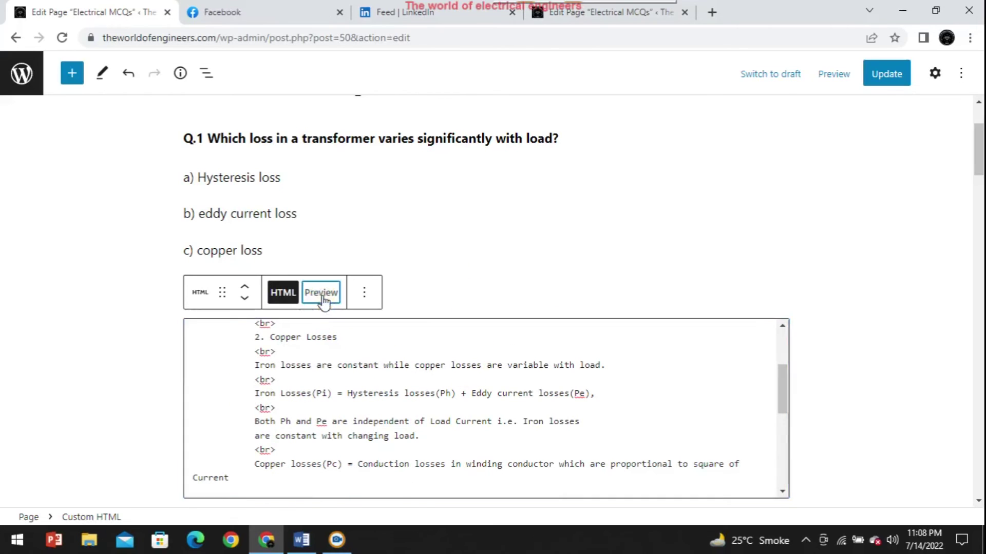
left_click(169, 304)
left_click(195, 325)
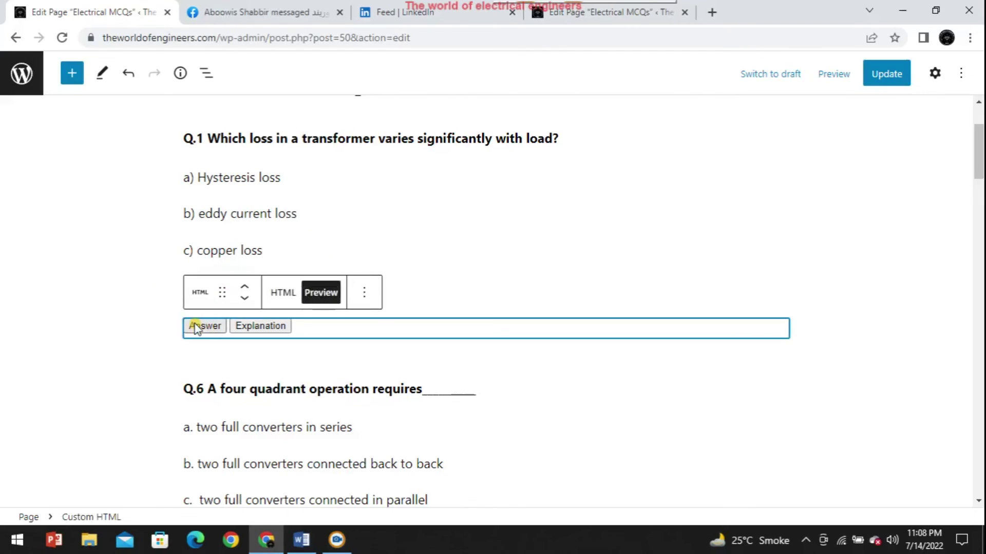
left_click(195, 326)
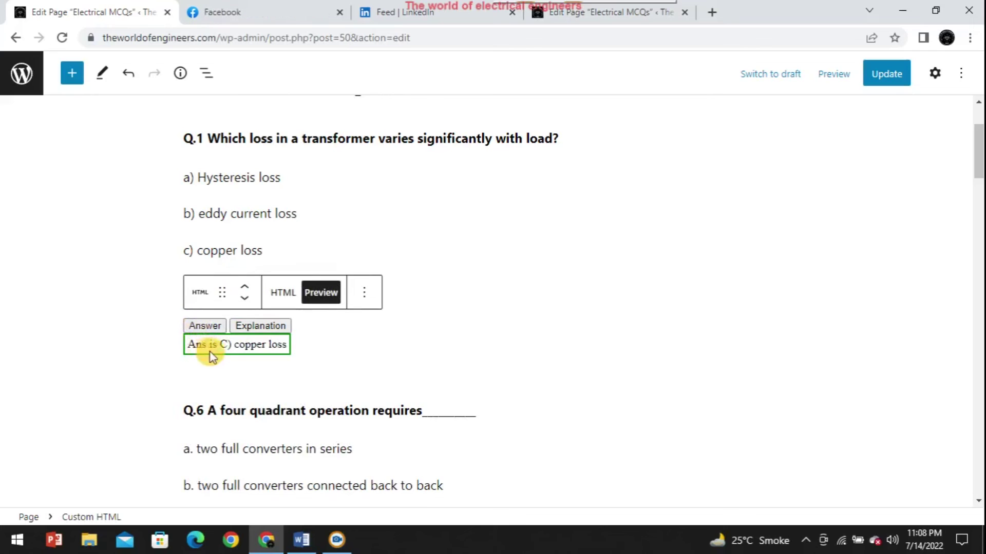
left_click(258, 326)
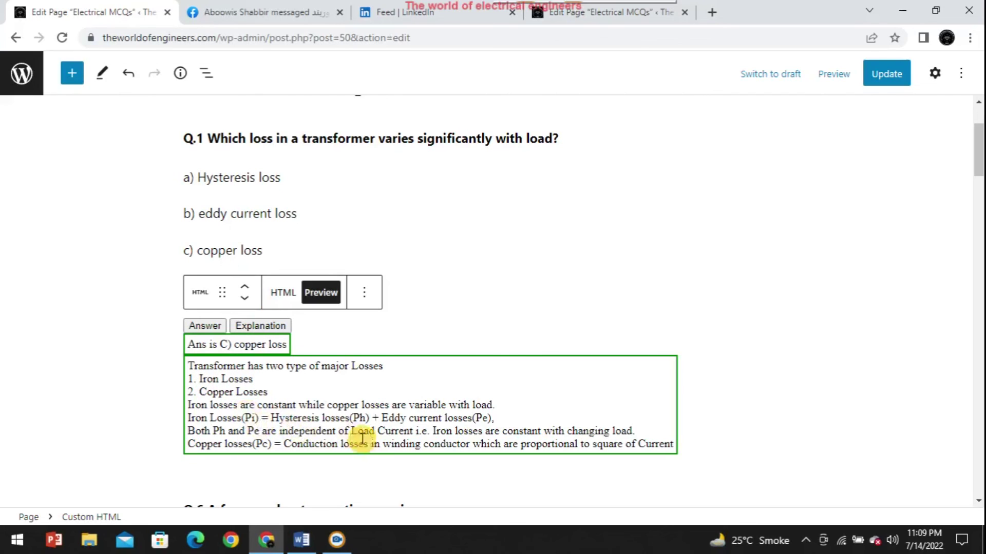
left_click(256, 327)
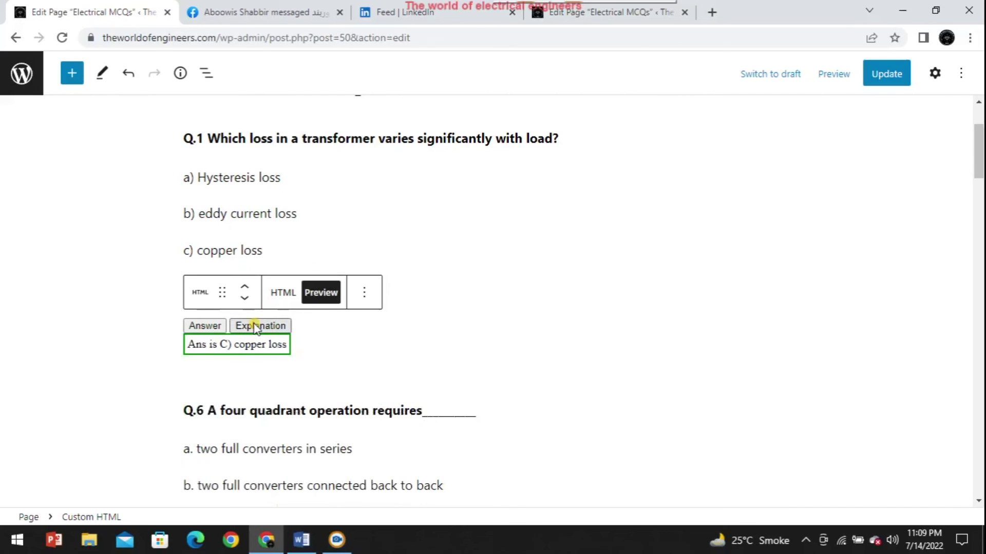
left_click(213, 327)
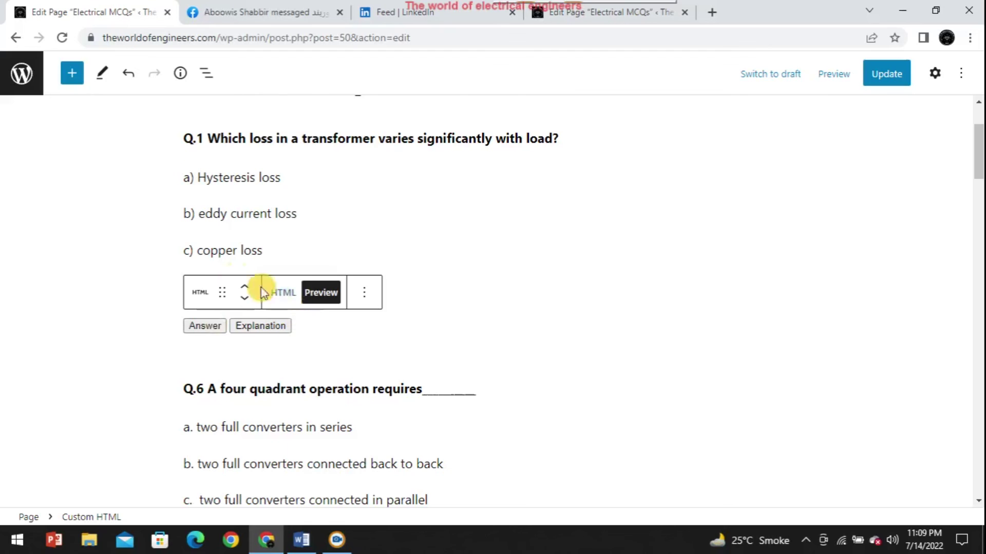
Add a Heading block below the Answer and Explanation buttons and open its heading level choices
mouse_move(315, 341)
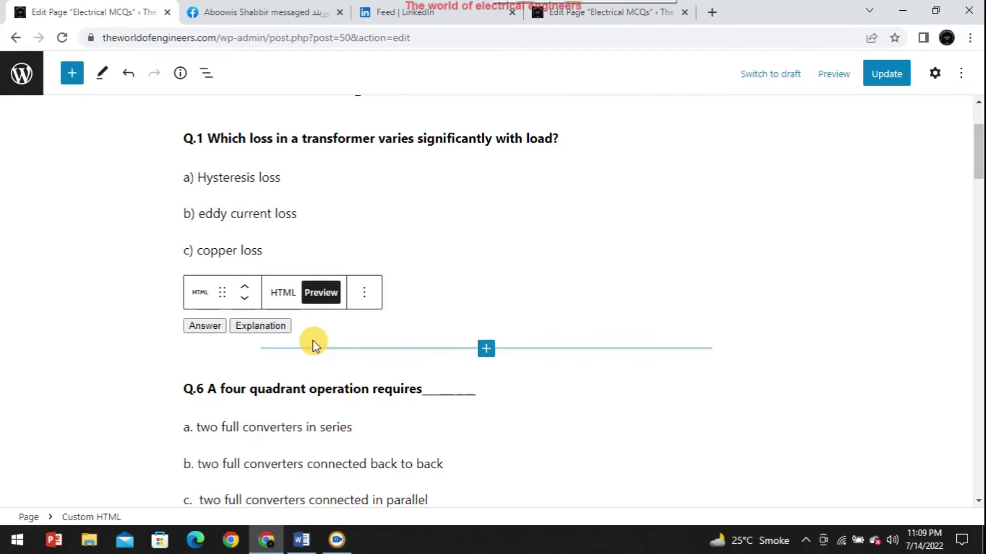
left_click(486, 350)
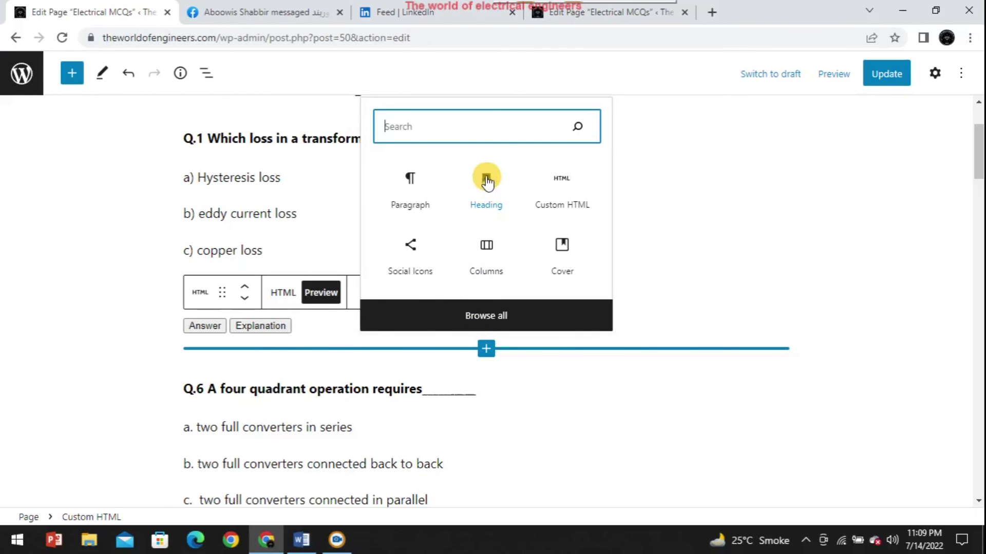
left_click(486, 186)
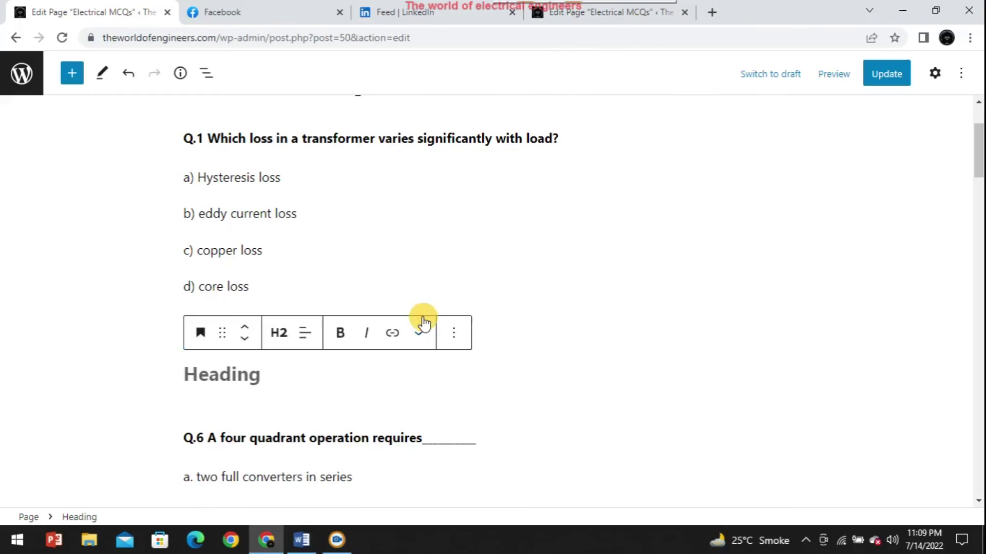
left_click(281, 335)
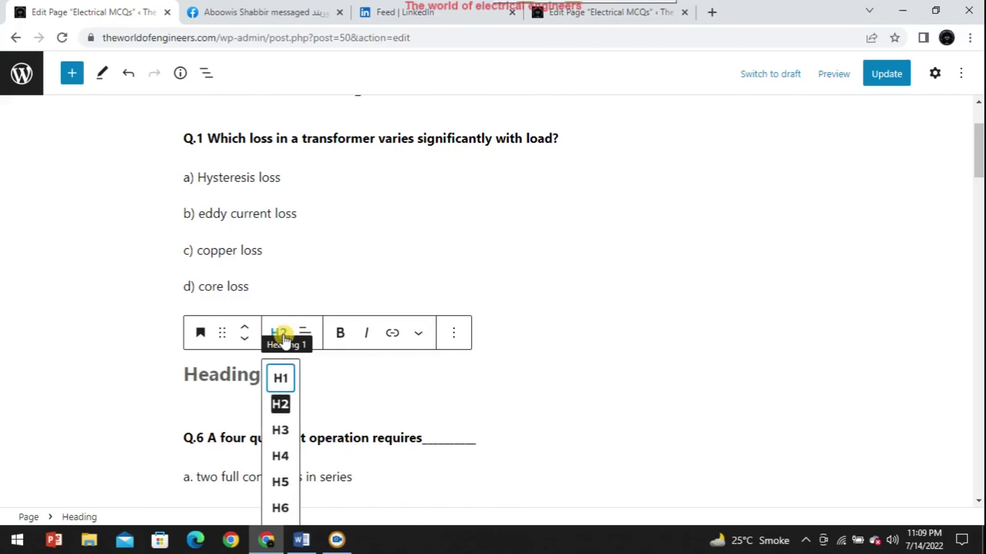